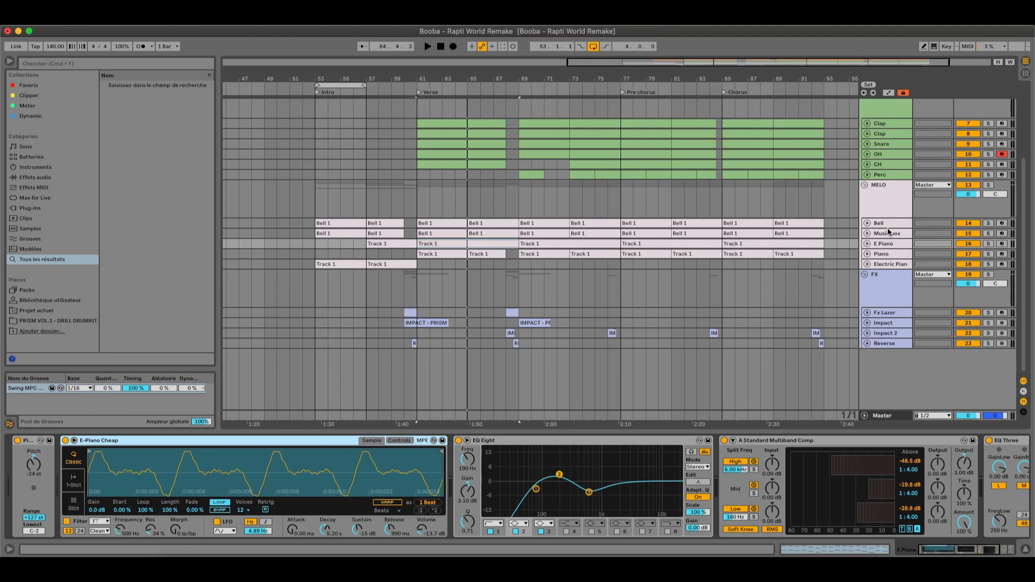
Step: Solo the Bell track and play its Intro clip to hear the bell melody alone
left_click(895, 213)
left_click(928, 224)
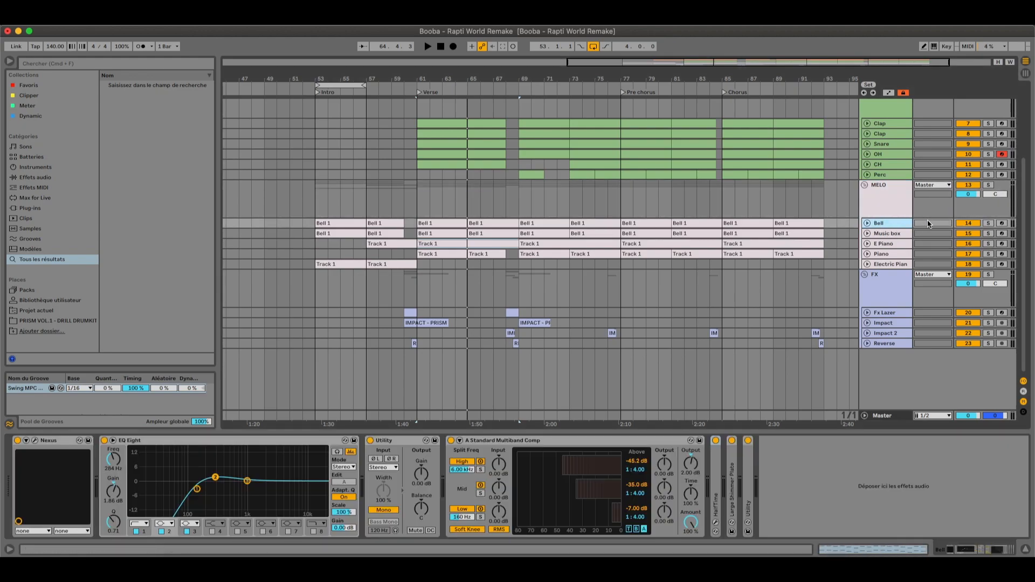
left_click(988, 224)
left_click(350, 224)
key("space")
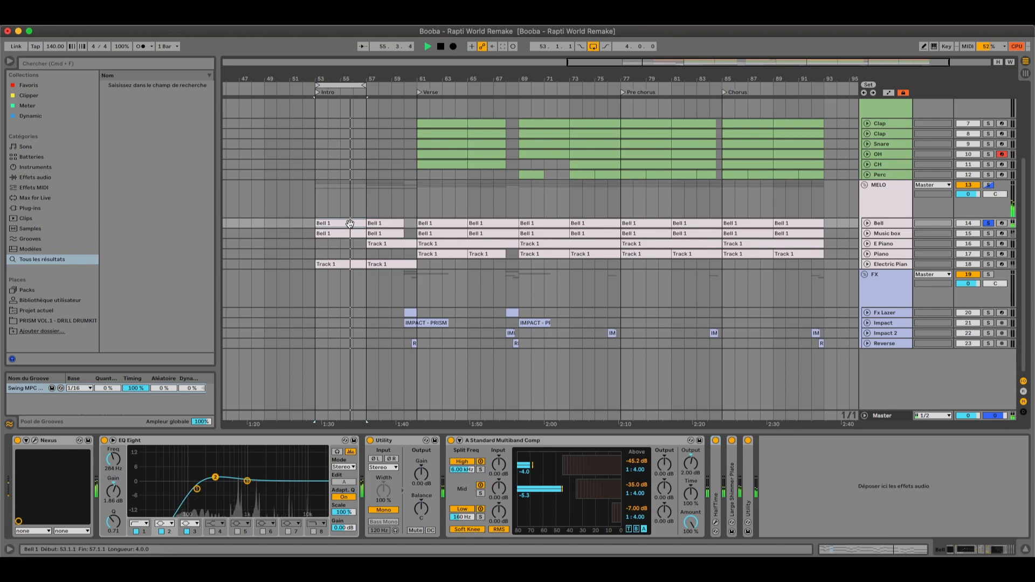
key("space")
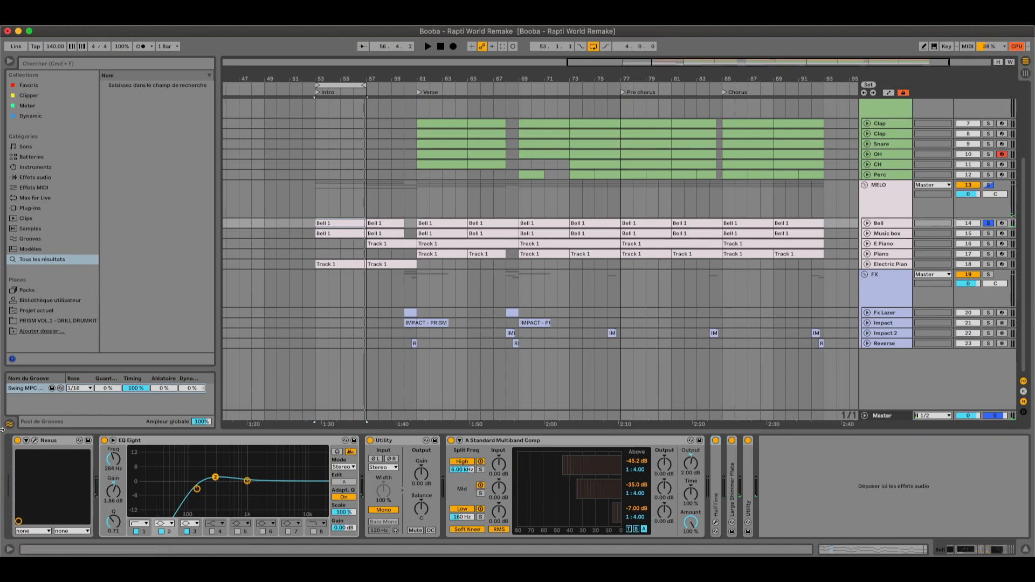
Step: View the Nexus instrument on the Bell track and the LABS instrument on the Music box track
left_click(36, 441)
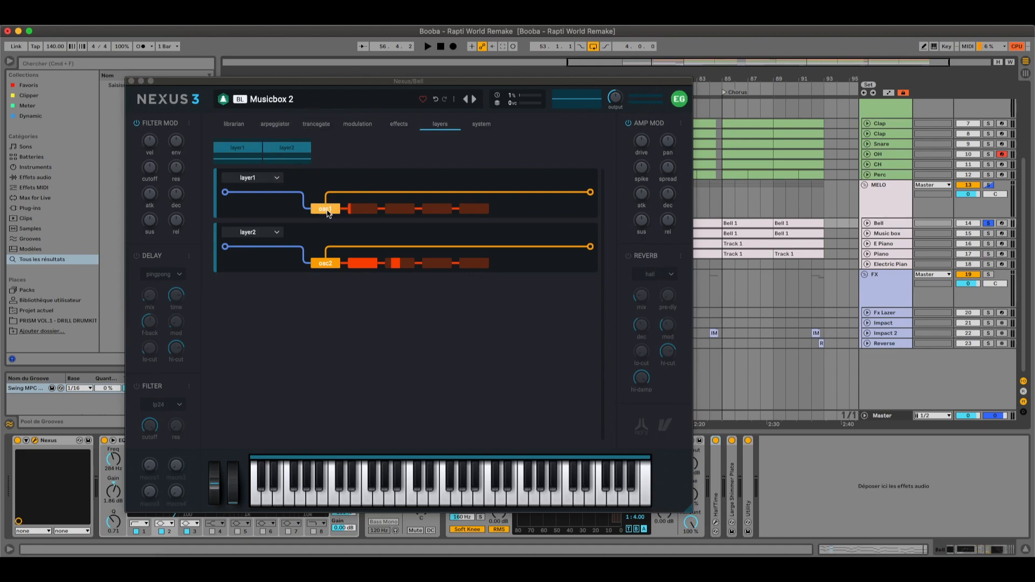
left_click(131, 81)
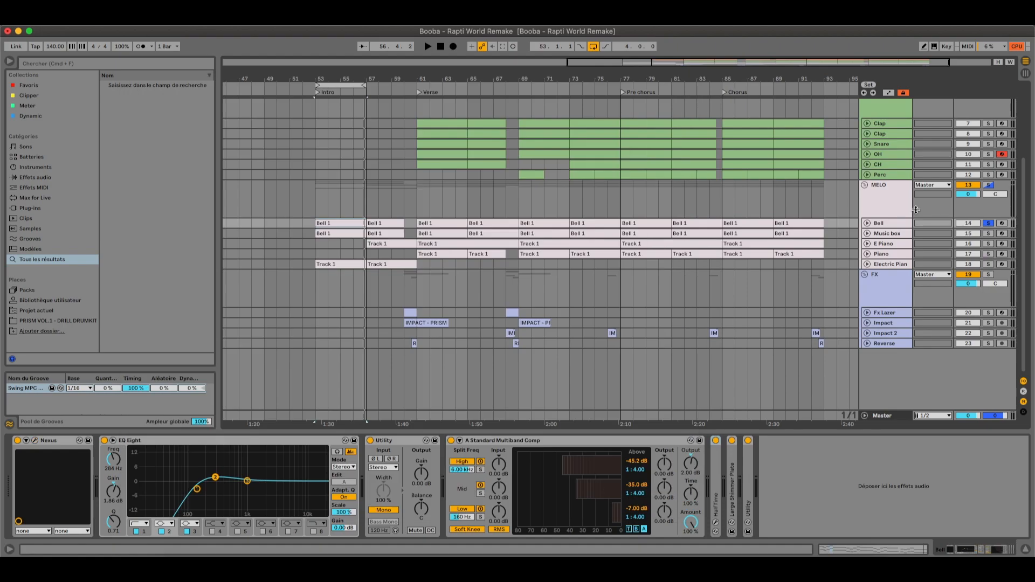
left_click(884, 233)
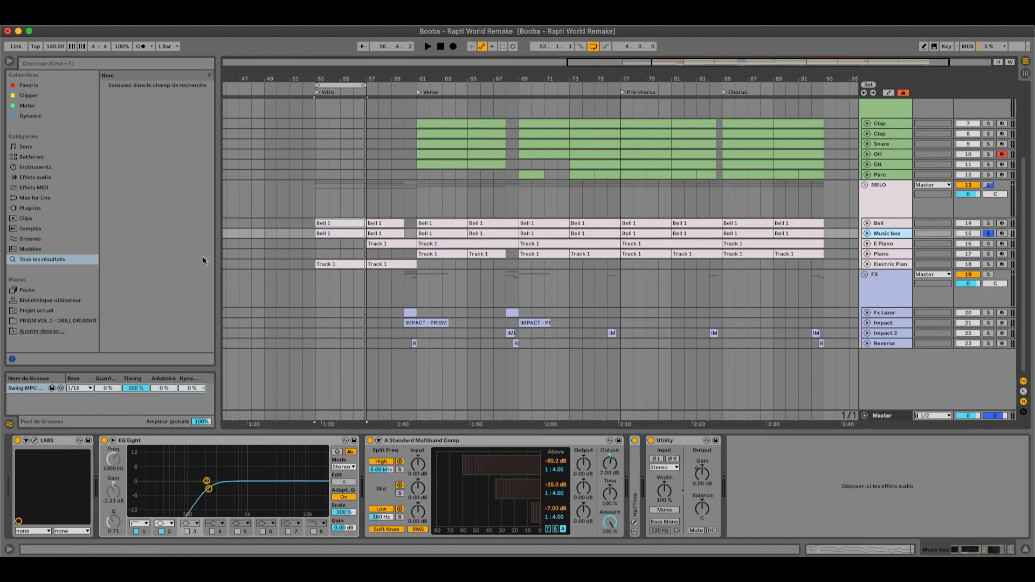
left_click(34, 440)
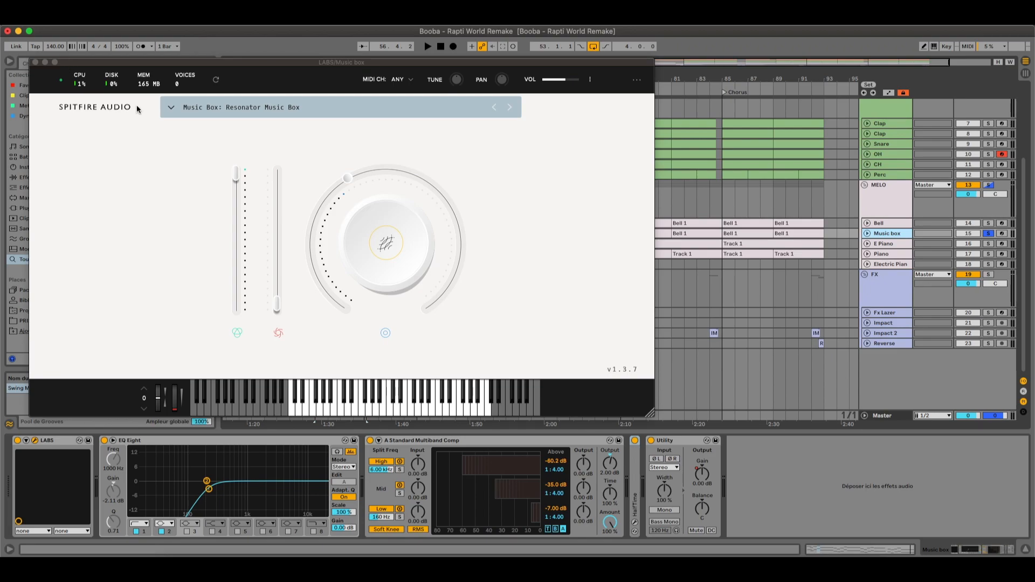
left_click(35, 62)
Step: Play the Intro clip of the Music box track, first alone and again together with the Bell track soloed
left_click(323, 232)
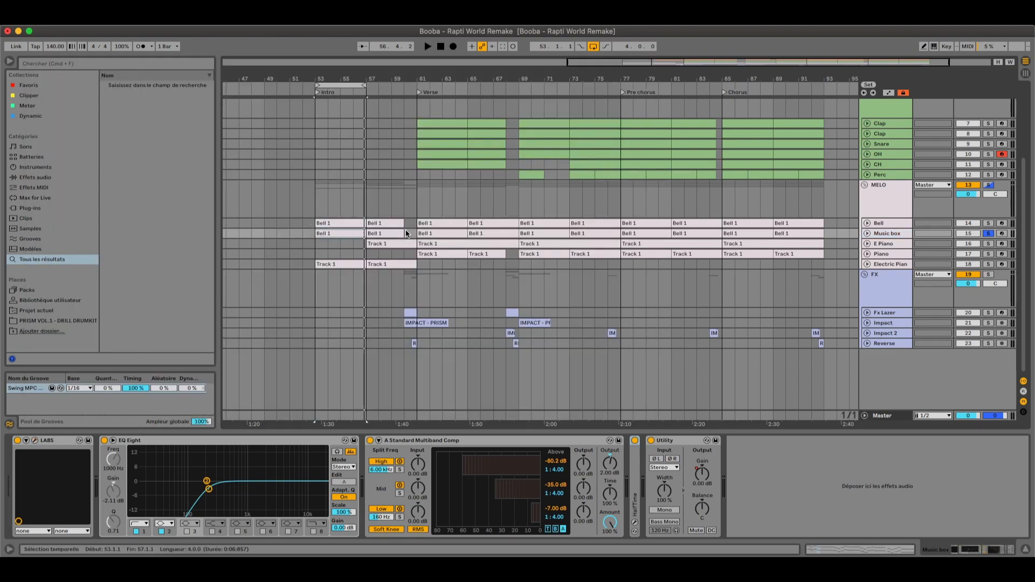
left_click(346, 222)
key("space")
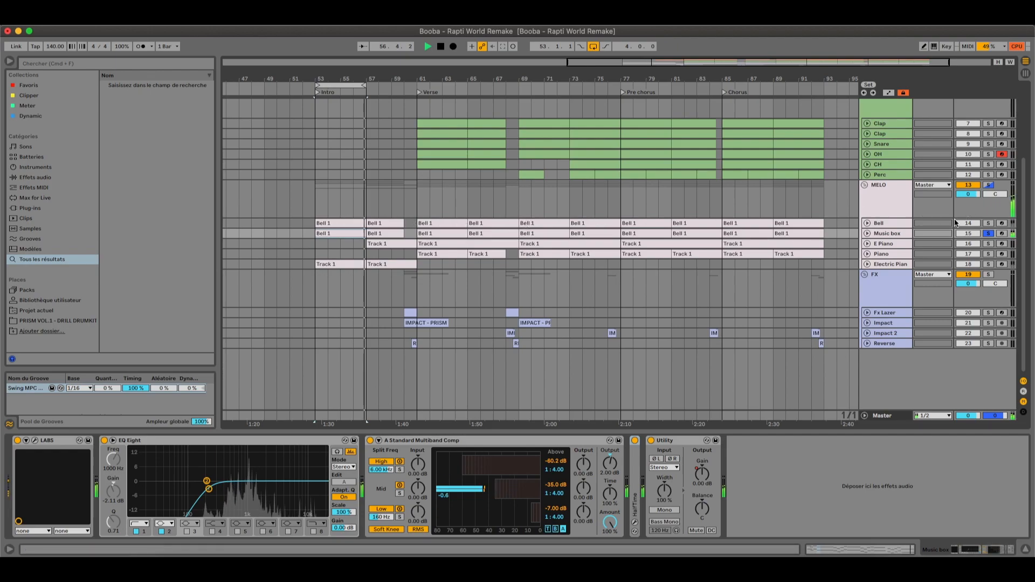
key("space")
key("space")
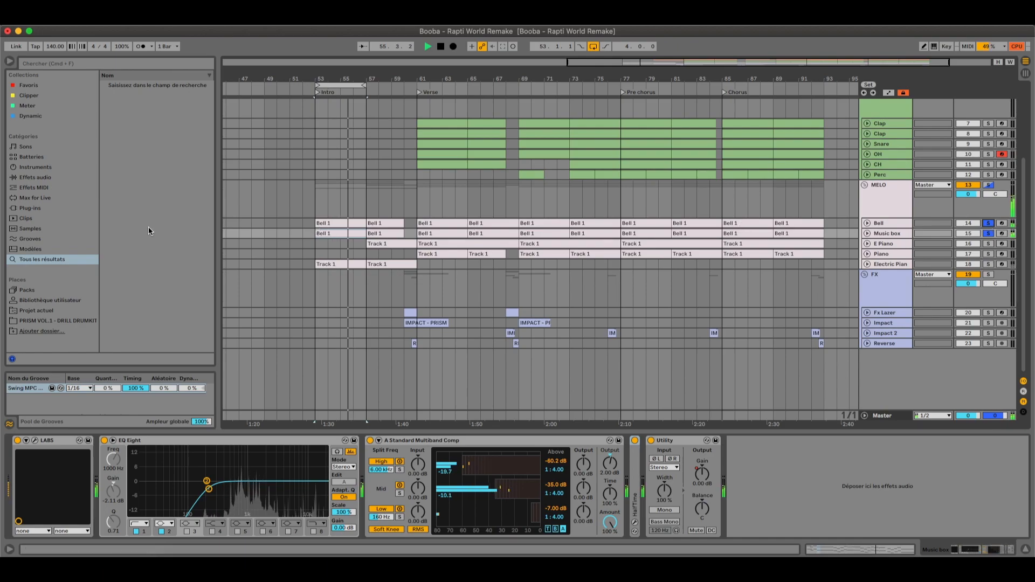
key("space")
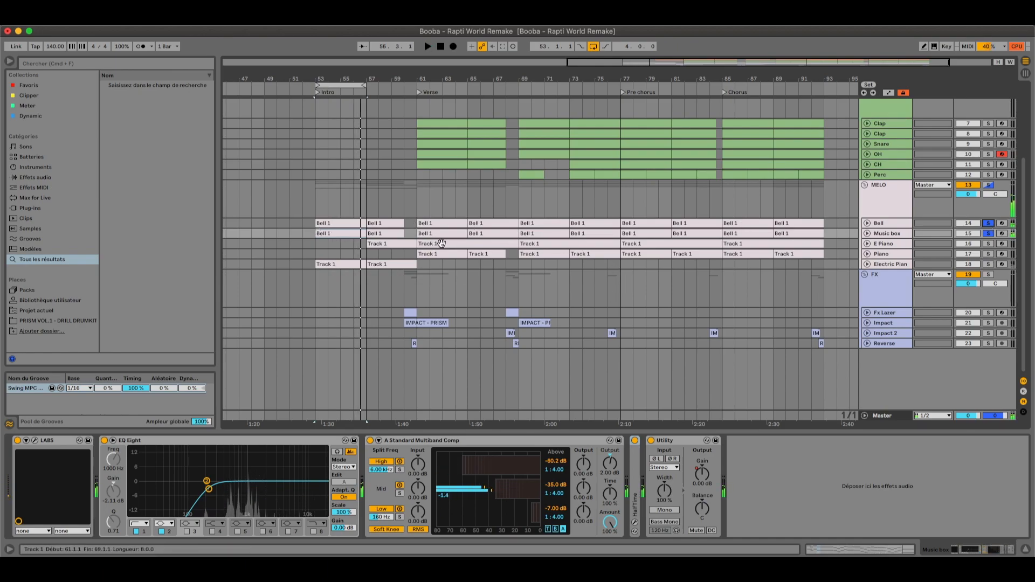
Step: Solo the E Piano track and play its clip in the looped section from bar 69 to bar 77
left_click(884, 244)
left_click(989, 244)
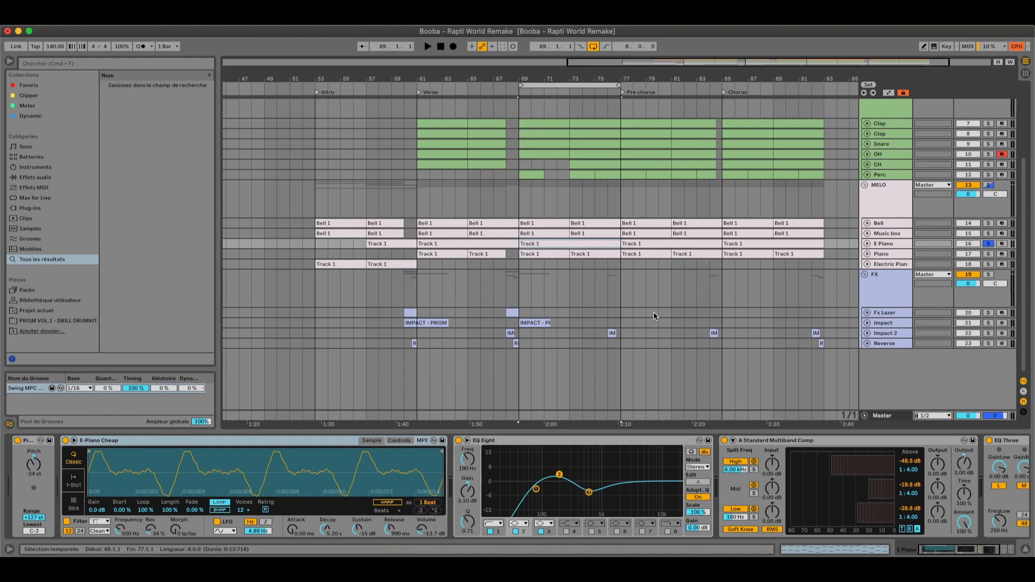
key("space")
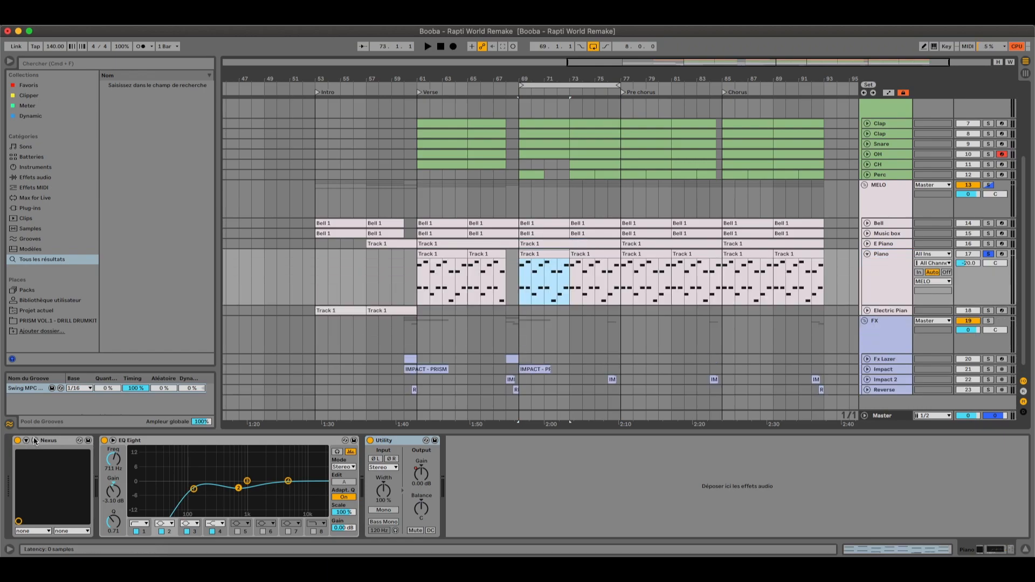
Step: View the Nexus preset on the Piano track and play the soloed piano part
left_click(34, 441)
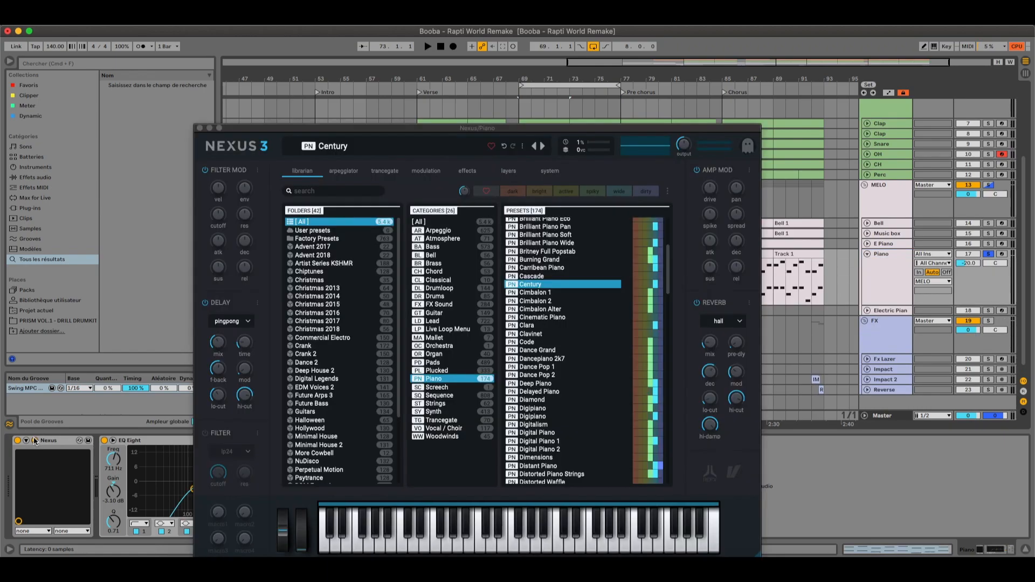
left_click(199, 128)
key("space")
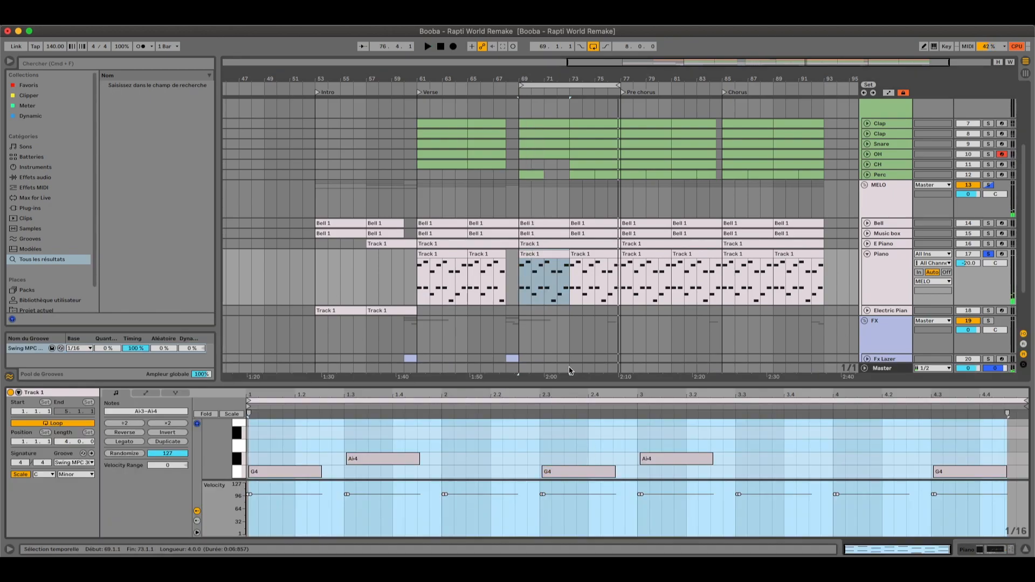
Step: Examine the Piano clip's MIDI notes in an enlarged note editor, then close it and fold the Piano track
left_click_drag(564, 384, 550, 363)
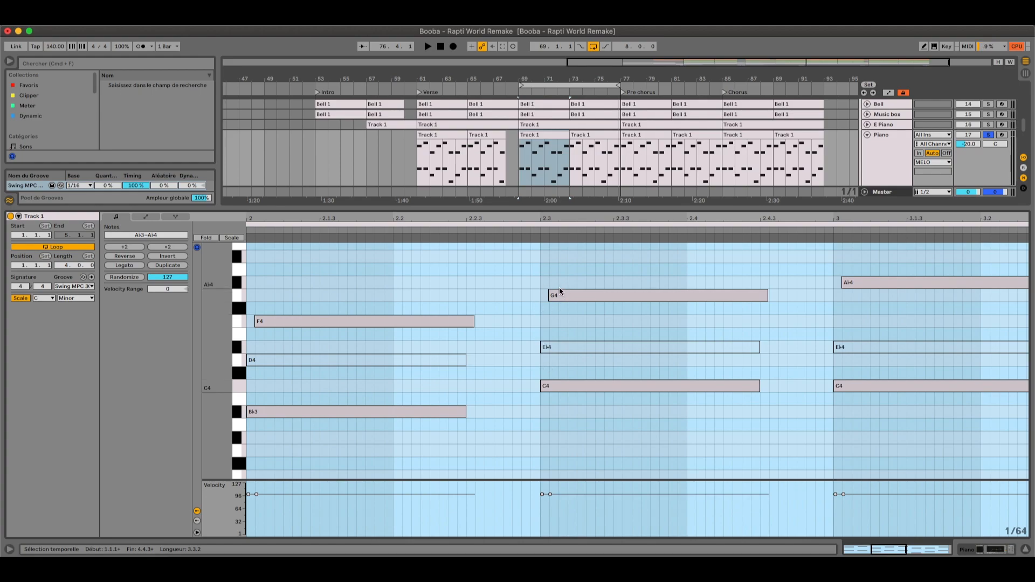
left_click(576, 228)
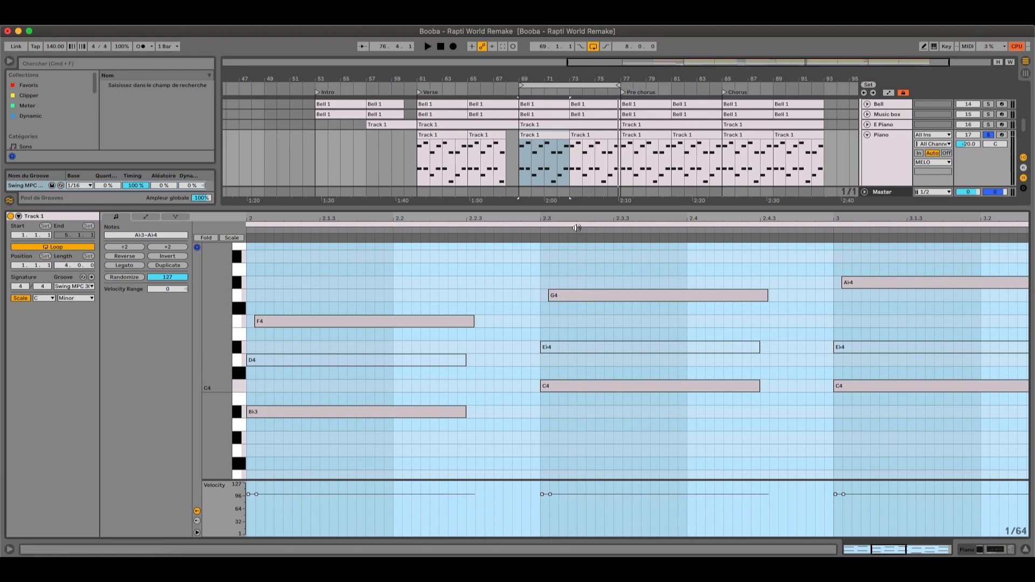
key("super+alt+l")
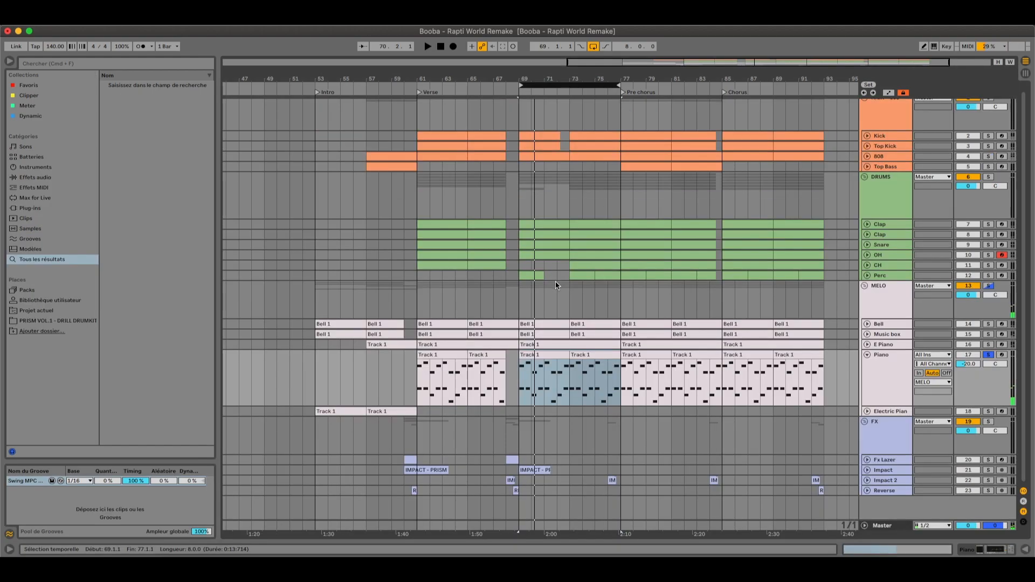
left_click(867, 355)
Step: Select the Electric Piano track and view its LABS instrument preset
left_click(382, 371)
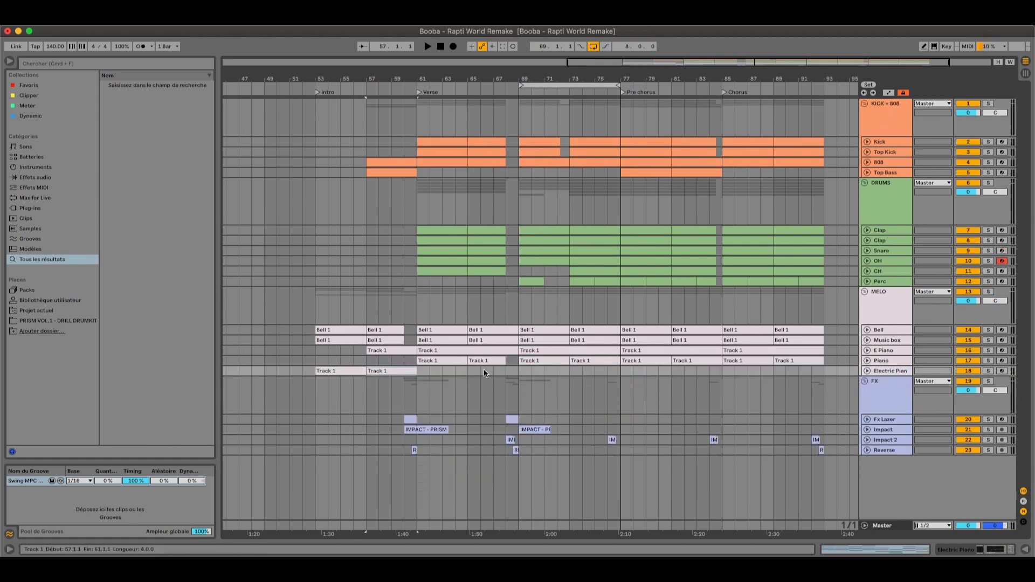
double_click(880, 371)
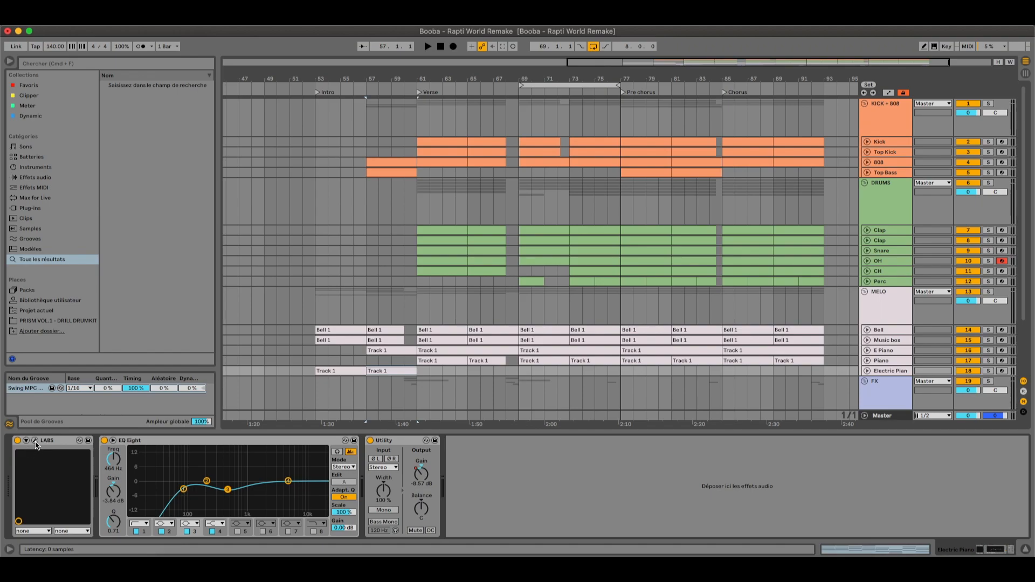
left_click(35, 441)
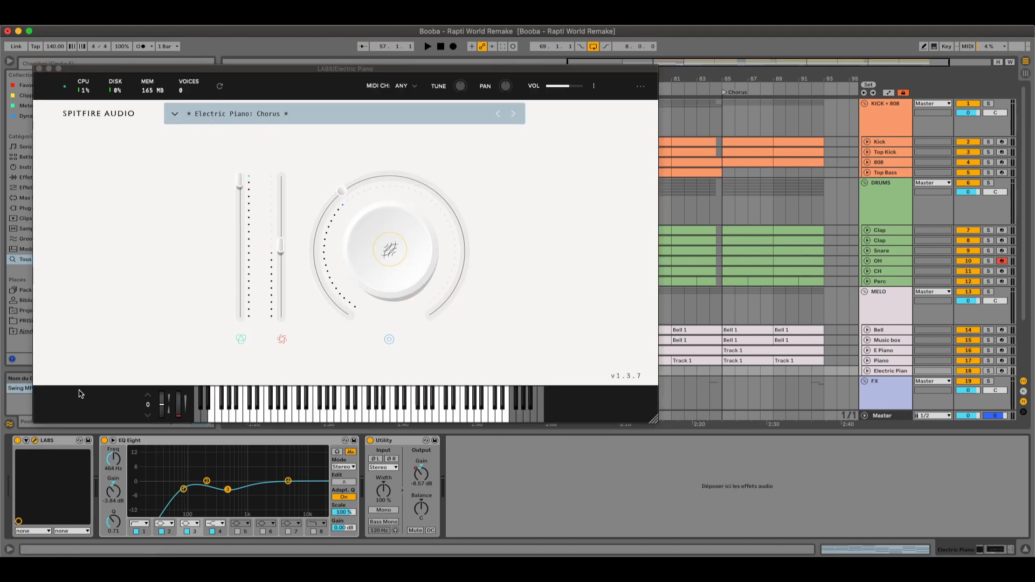
left_click(36, 442)
Step: Loop the Electric Piano's first Intro clip from bar 53 to bar 57, solo the track and play it
left_click(330, 370)
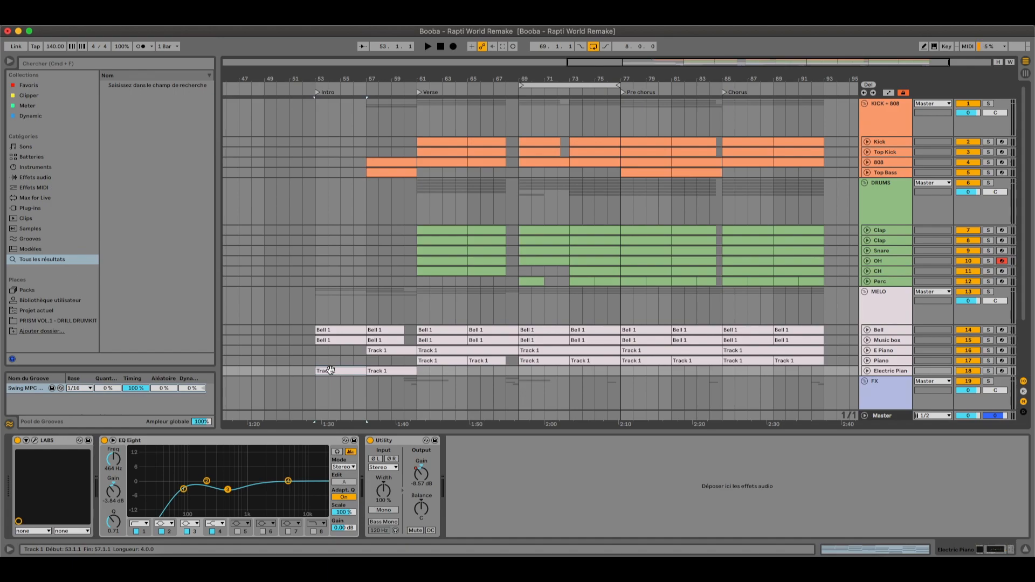
key("super+l")
left_click(988, 371)
key("space")
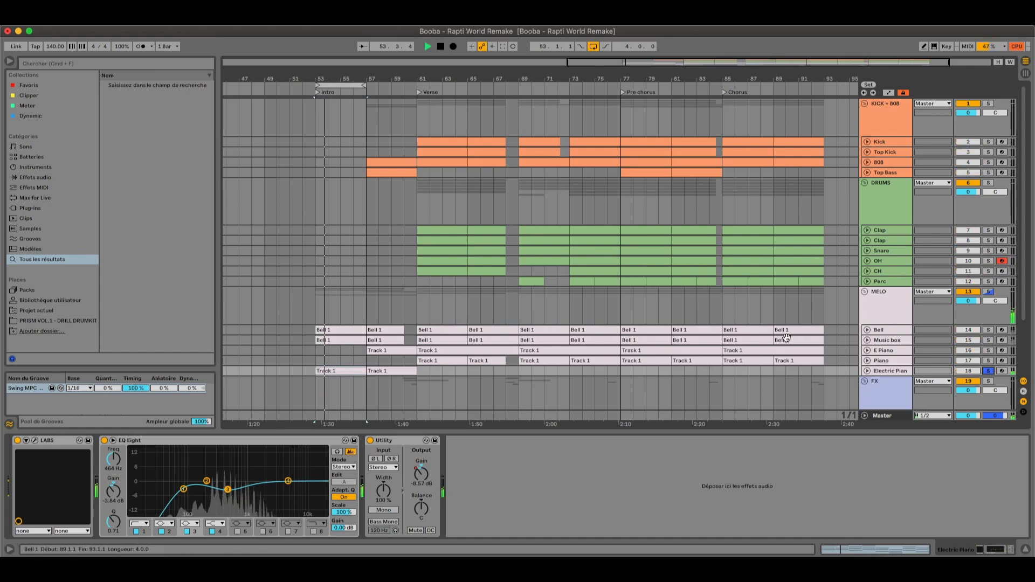
Step: Open the Electric Piano Intro clip to examine its MIDI chords, and stop the playback
double_click(340, 371)
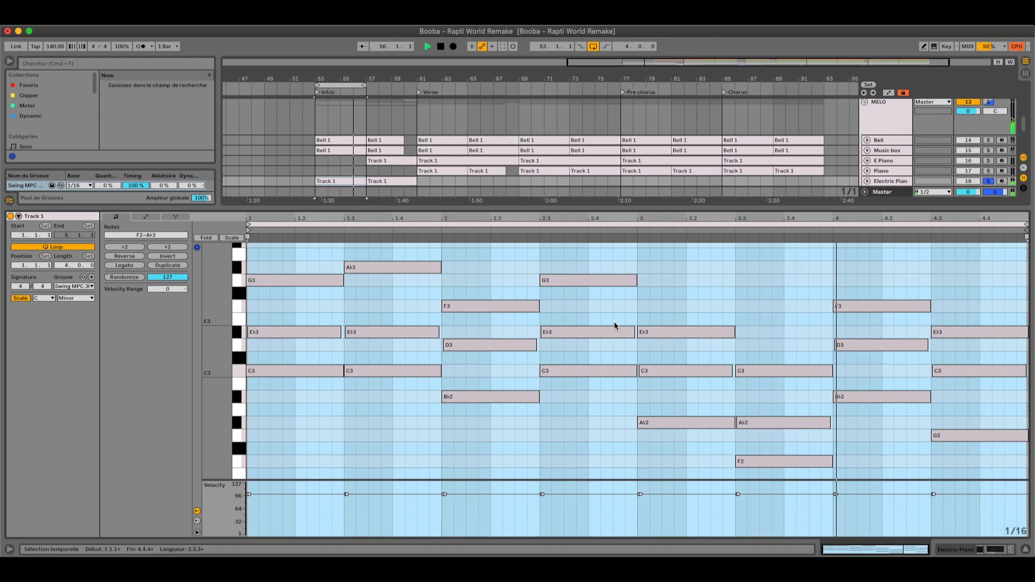
key("space")
left_click_drag(448, 218, 432, 359)
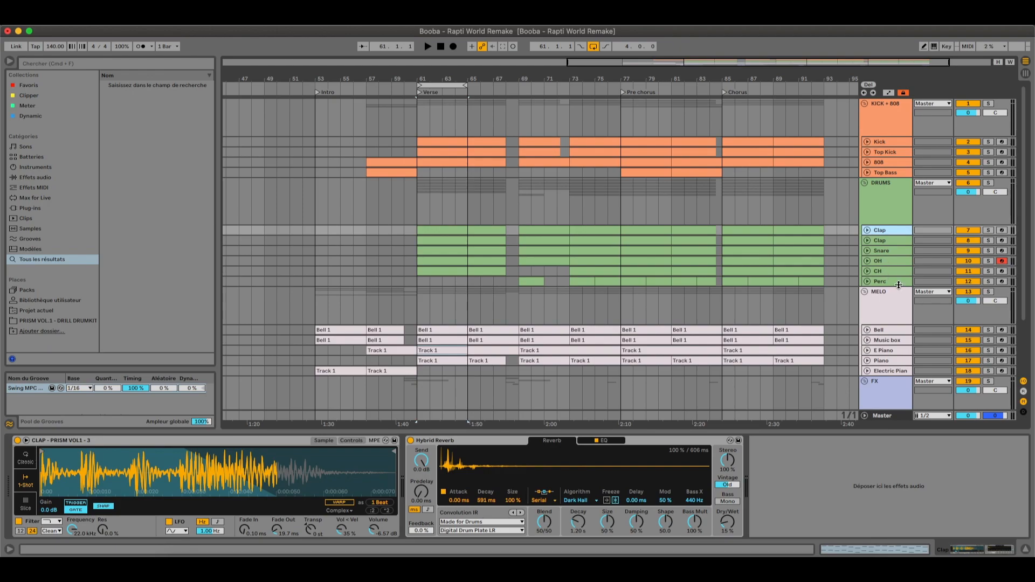
Step: Solo the first Clap track and play its first Verse clip
key("s")
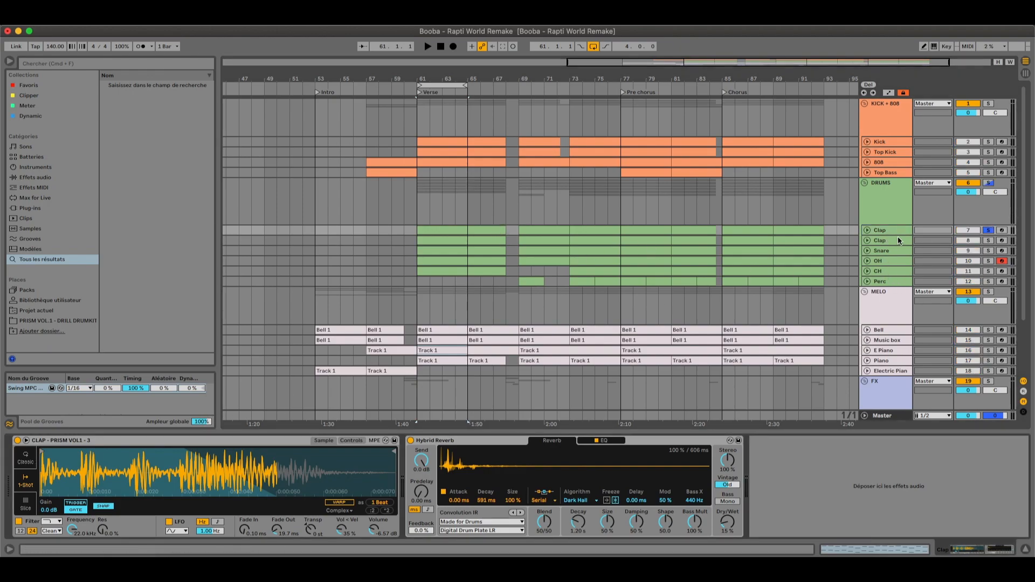
left_click(447, 230)
key("space")
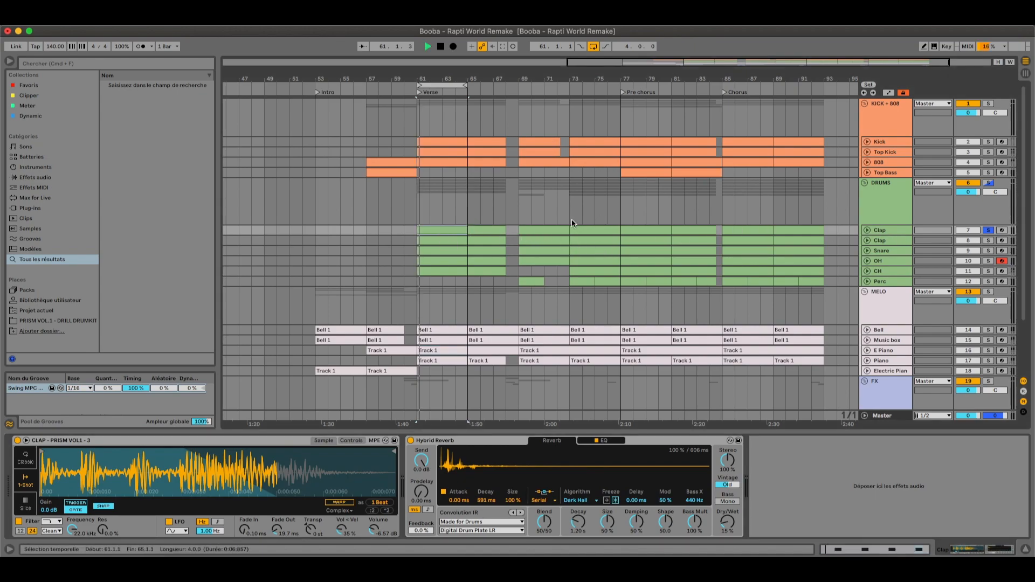
Step: Open the first Clap clip's MIDI notes, shrink the note editor to show more tracks, and stop playback
double_click(446, 231)
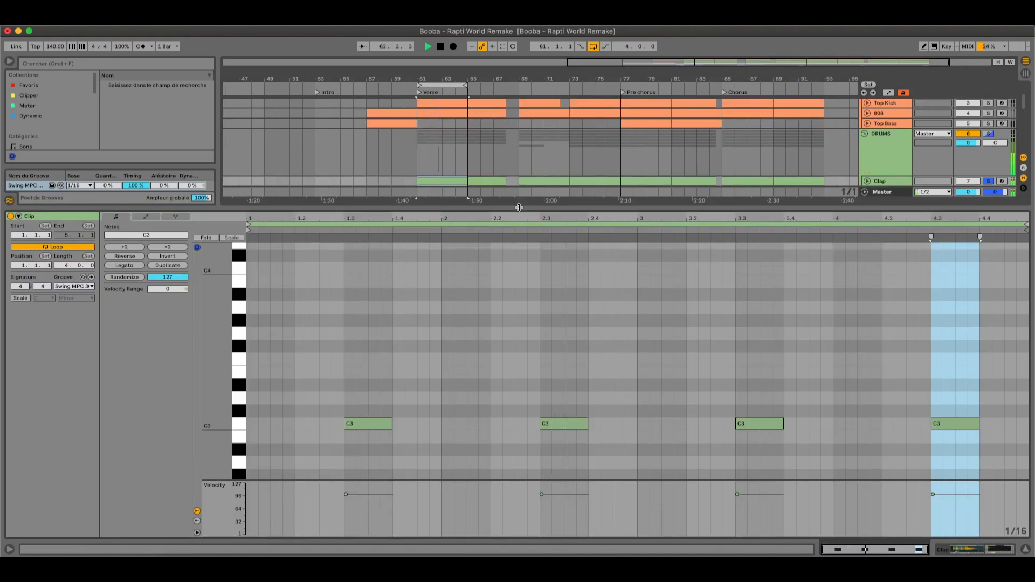
left_click_drag(519, 207, 515, 283)
key("space")
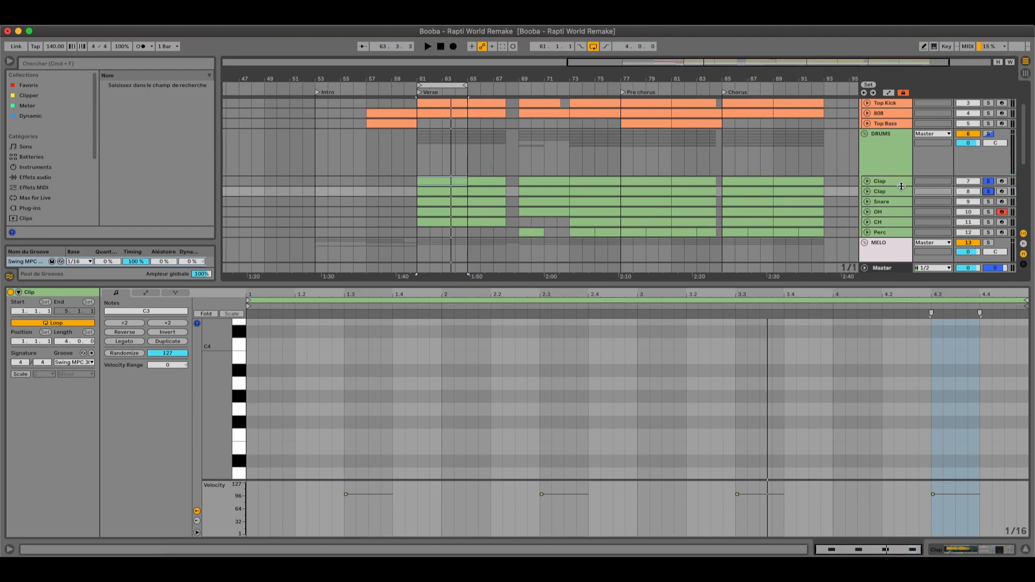
Step: Compare the samples and effect chains of the two Clap tracks and play both claps together
left_click(887, 182)
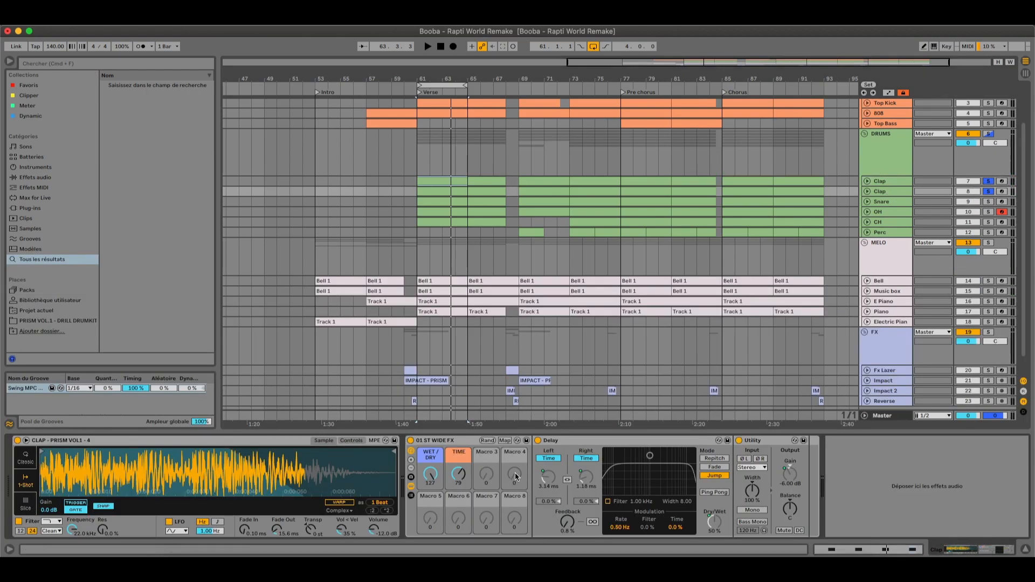
left_click(898, 181)
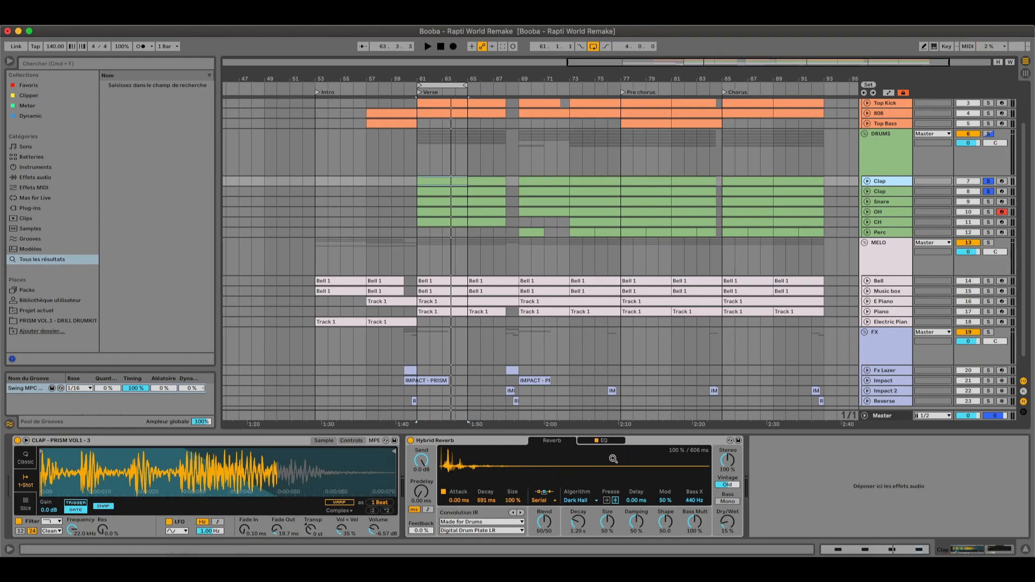
left_click(898, 193)
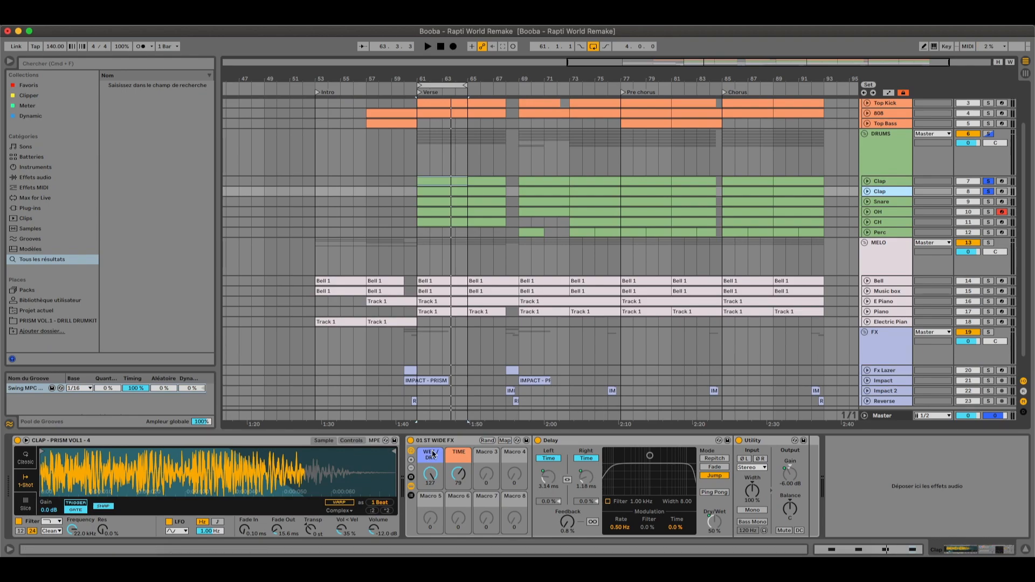
key("space")
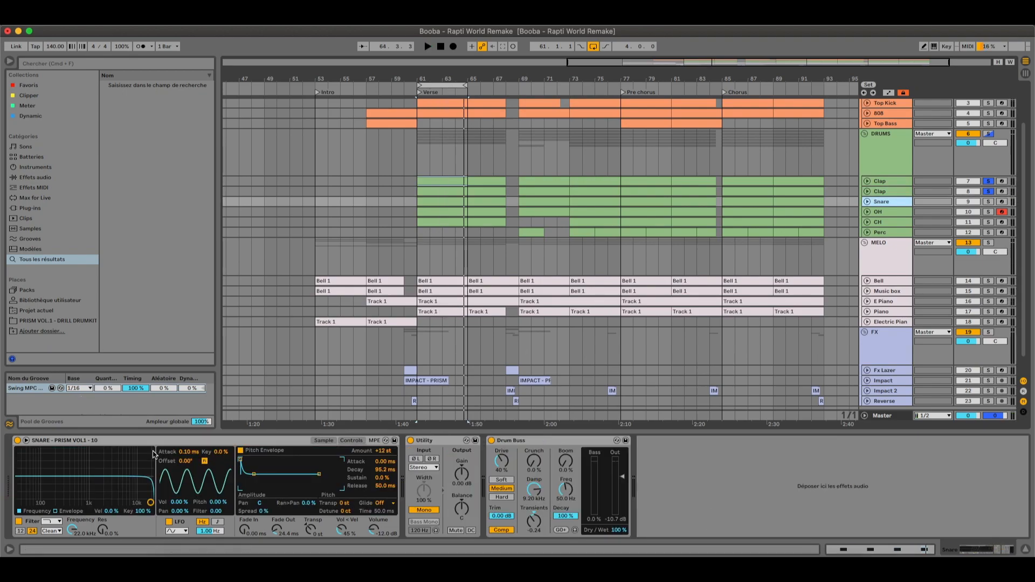
Step: Show the Snare track's sample waveform and open its first Verse clip to examine the MIDI notes
left_click(323, 440)
left_click(438, 204)
double_click(438, 204)
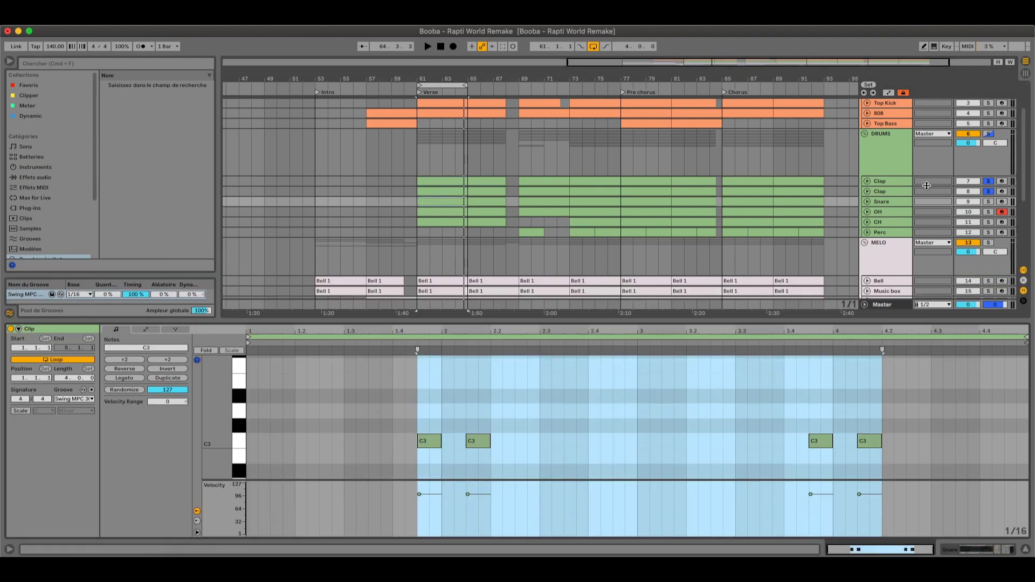
Step: Add the Snare track to the soloed claps and play them together in the Verse
left_click(988, 200)
double_click(895, 199)
key("space")
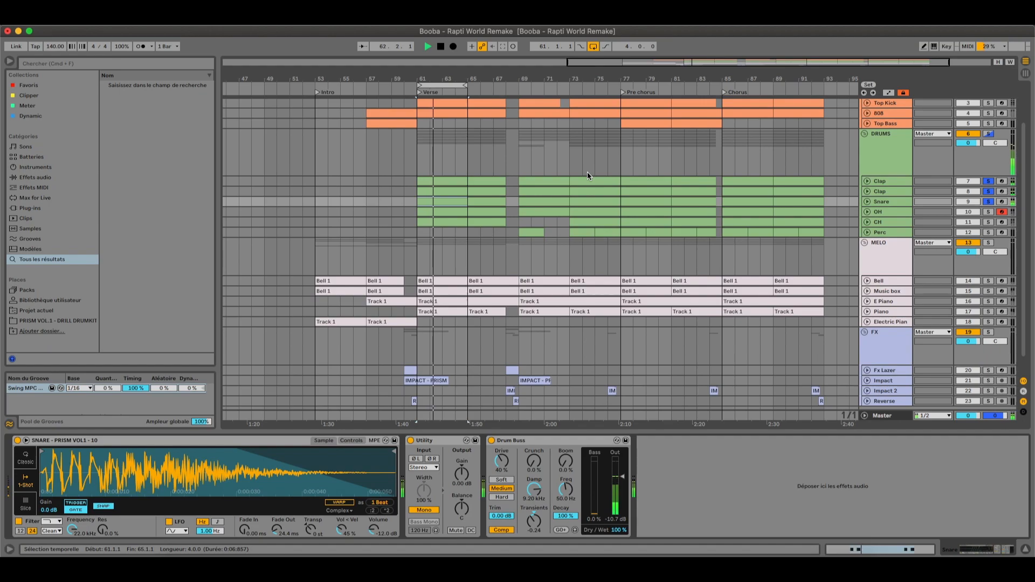
Step: Show the OH track's devices, add it to the soloed claps and snare, and play them together in the Verse
key("space")
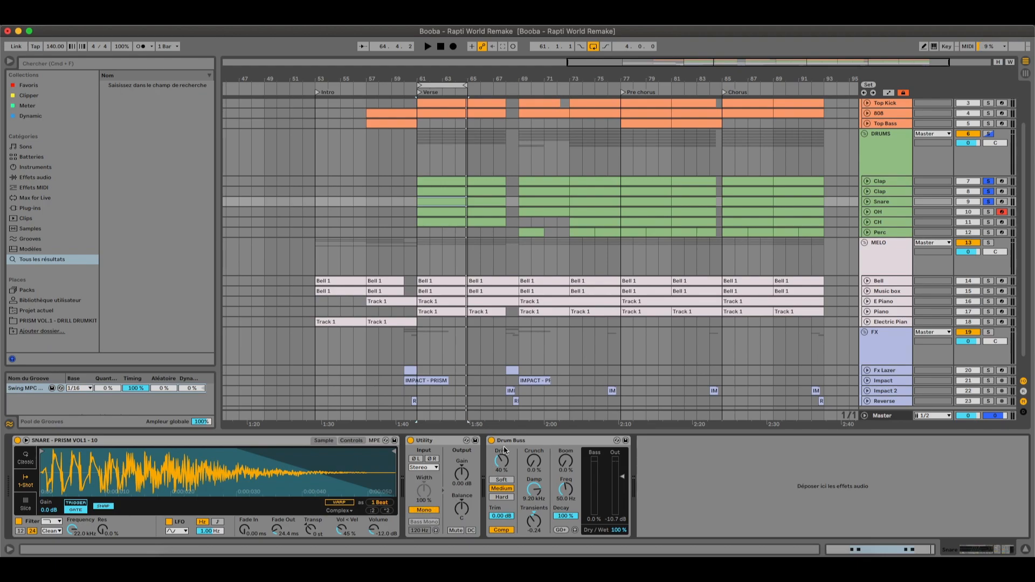
left_click(890, 213)
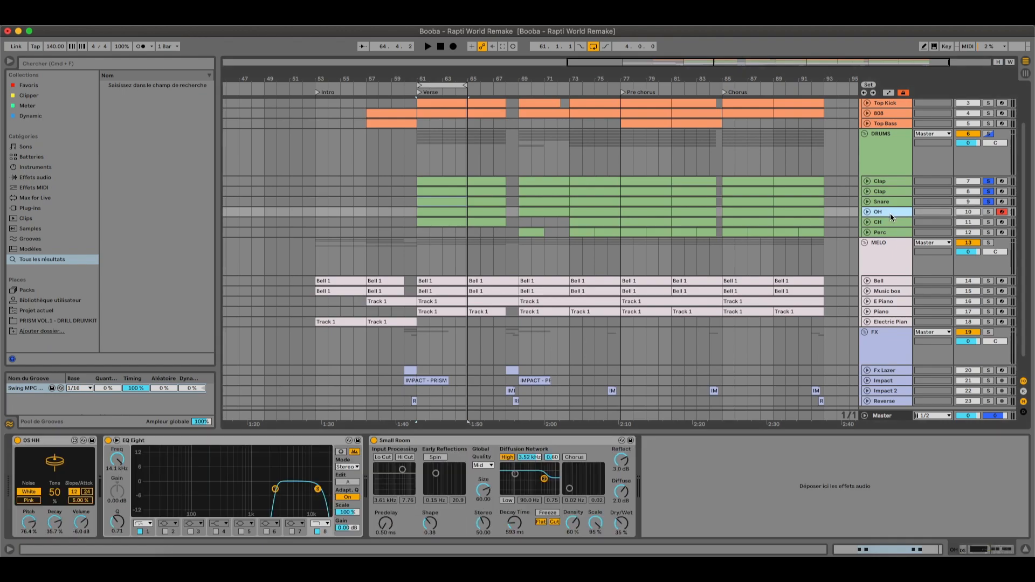
left_click(987, 212)
key("space")
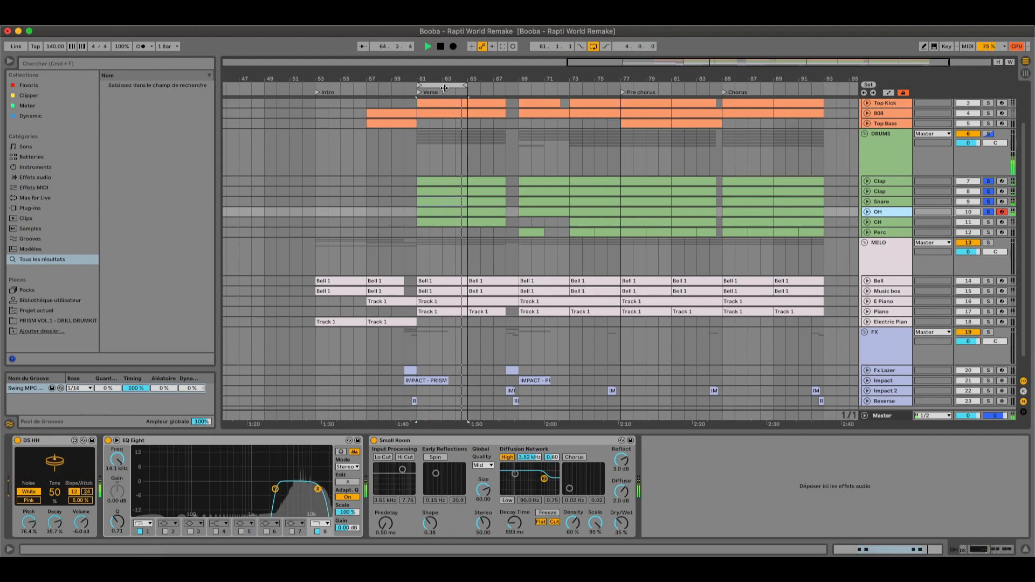
key("space")
Step: Show the CH track's sample waveform, add the track to the soloed drums, and play the Verse while examining its clip's Track Panning envelope
left_click(998, 222)
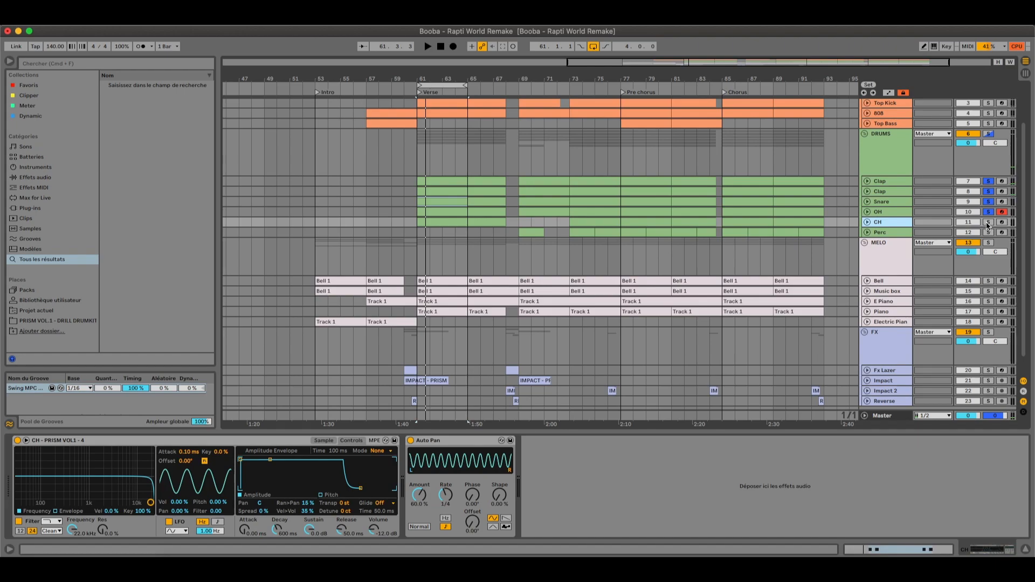
left_click(323, 440)
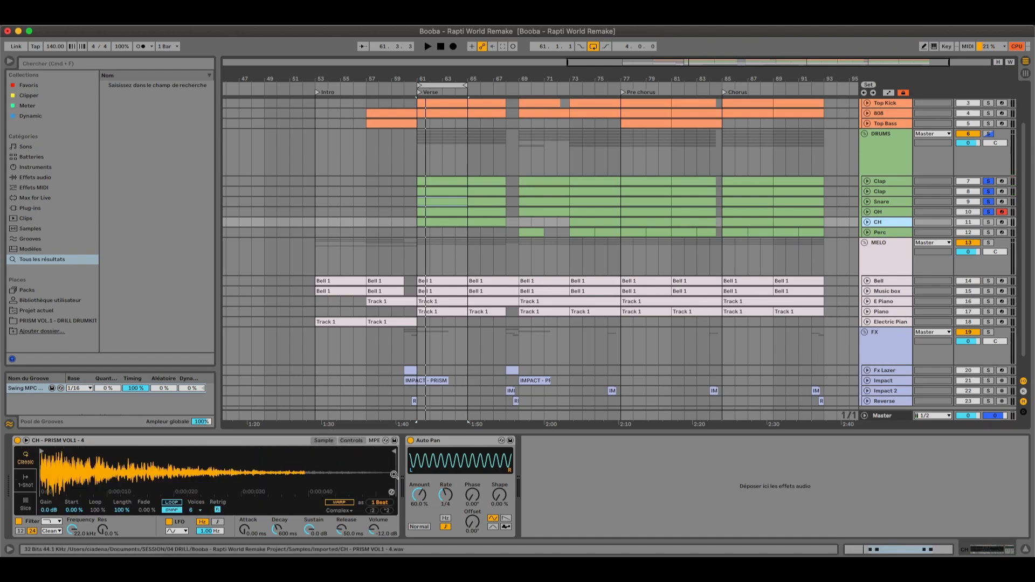
left_click(988, 222)
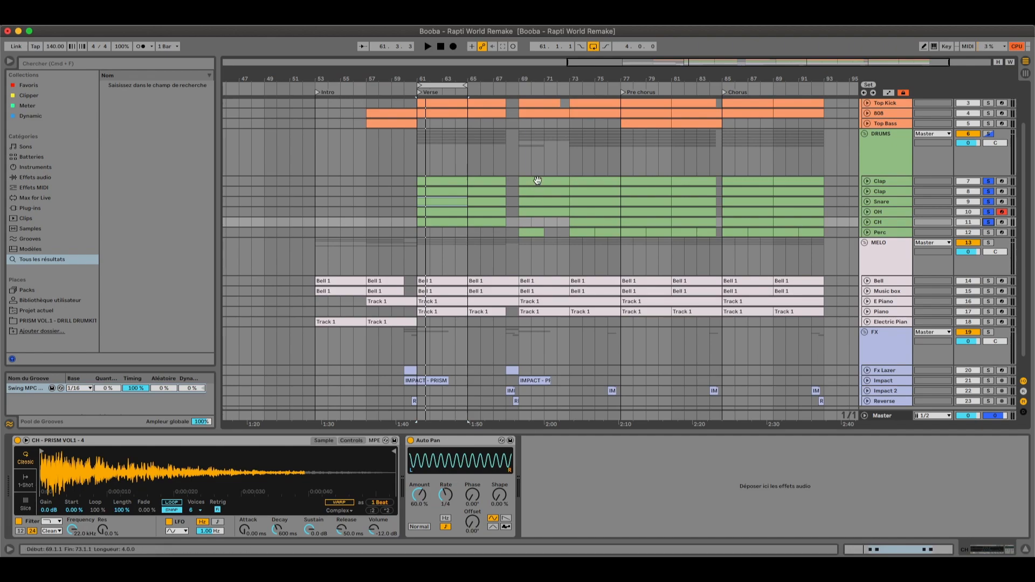
left_click(886, 223)
key("space")
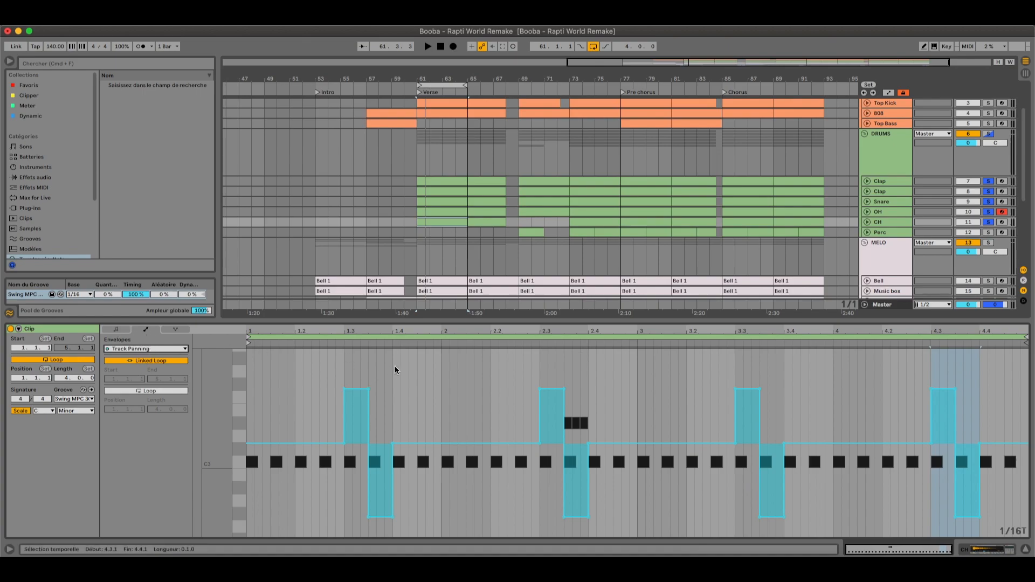
left_click(895, 222)
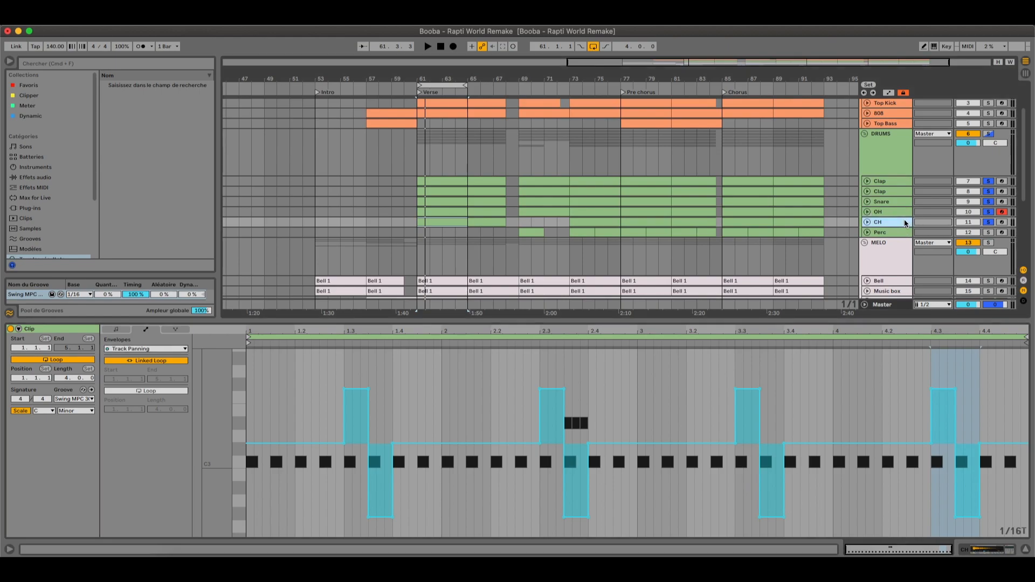
key("space")
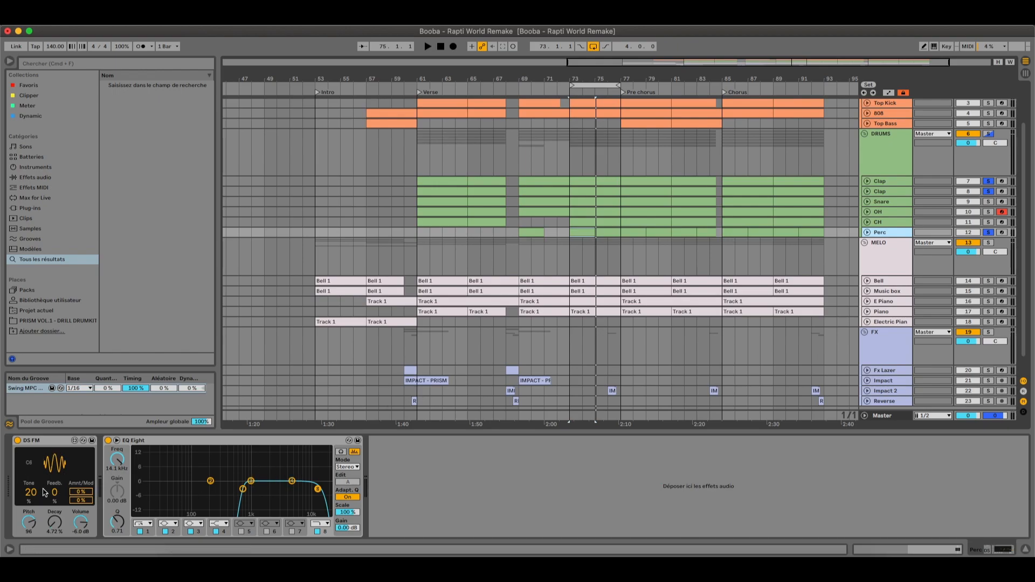
Step: Add the CH and OH tracks to the soloed Perc and Clap tracks and play them together from bar 73
left_click(989, 222, "super")
left_click(988, 211, "super")
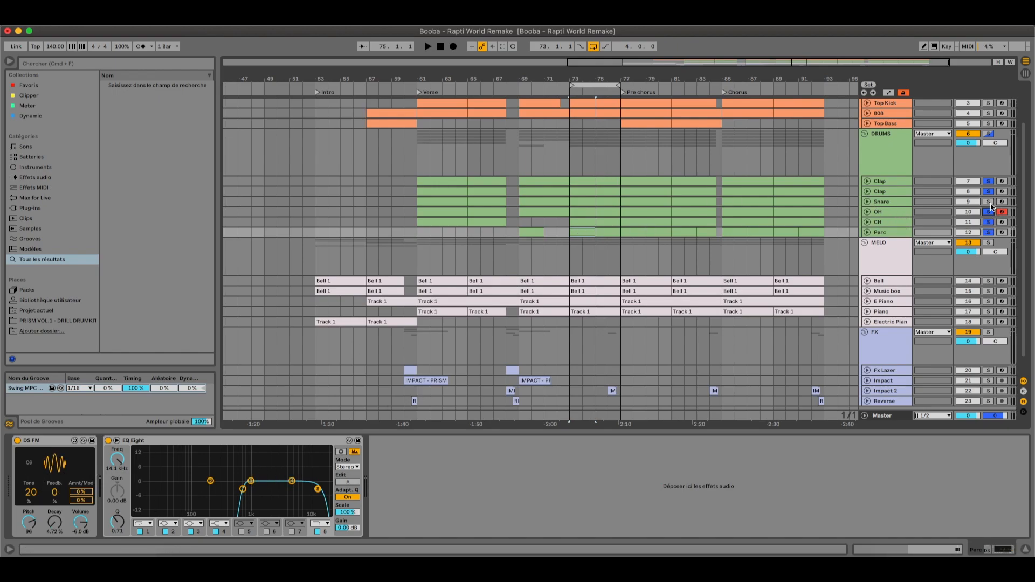
key("space")
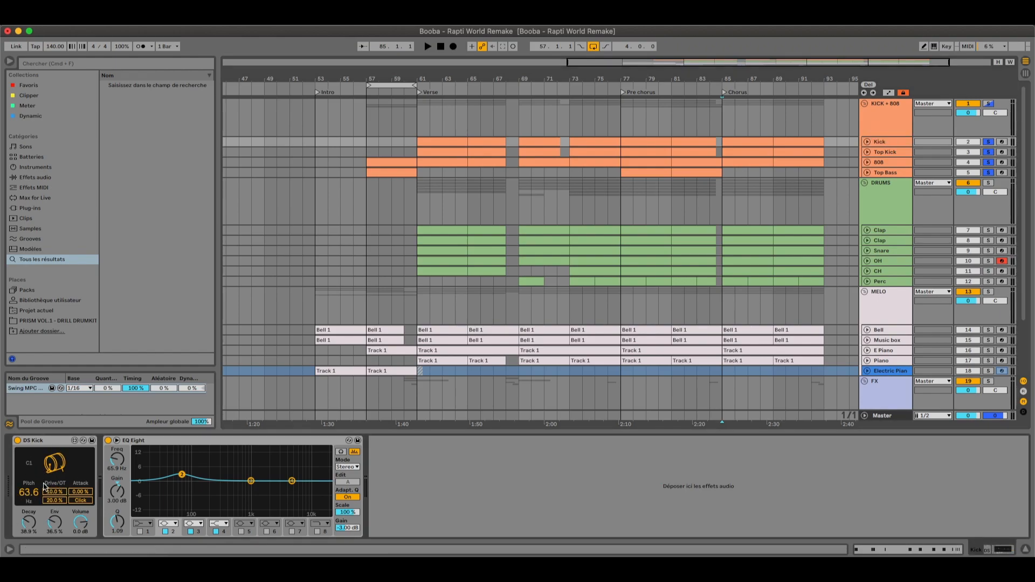
Step: Clear the solos in the KICK + 808 group, solo only the Kick track, and play it in the Chorus
left_click(988, 163)
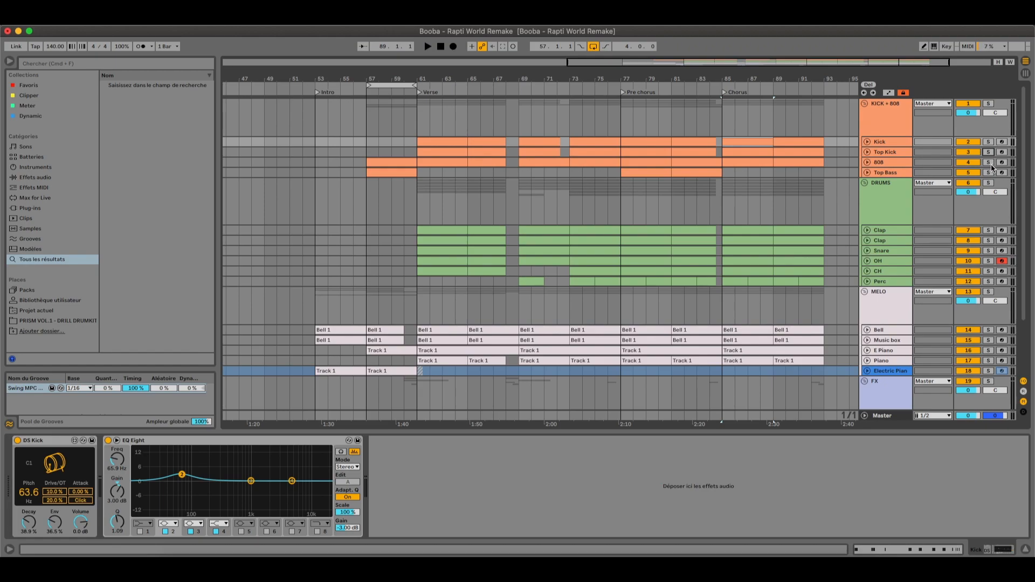
left_click(989, 142)
key("space")
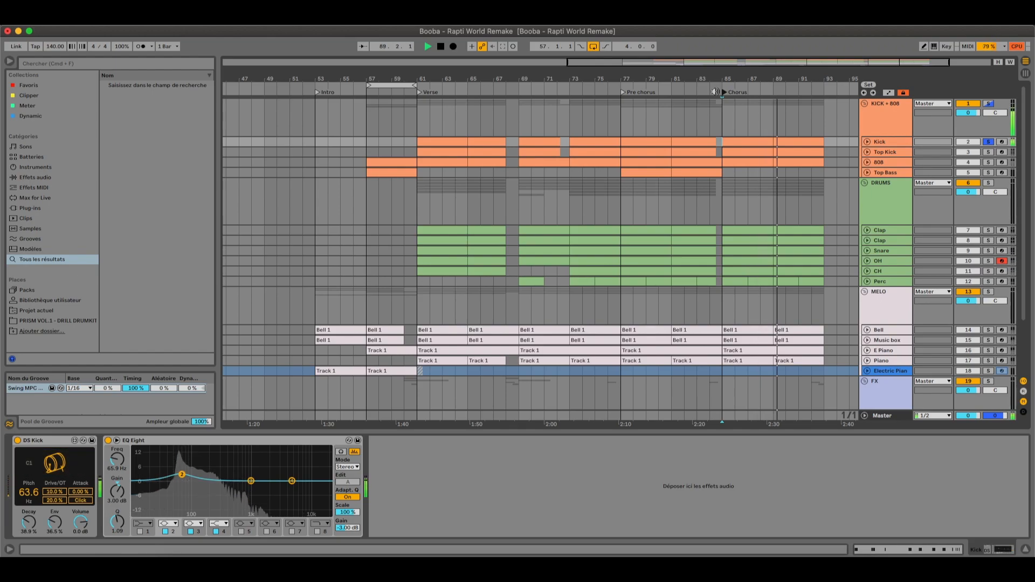
Step: Show the Top Kick's sample and its Simpler control settings, then solo the track and play its first Chorus clip
left_click(885, 151)
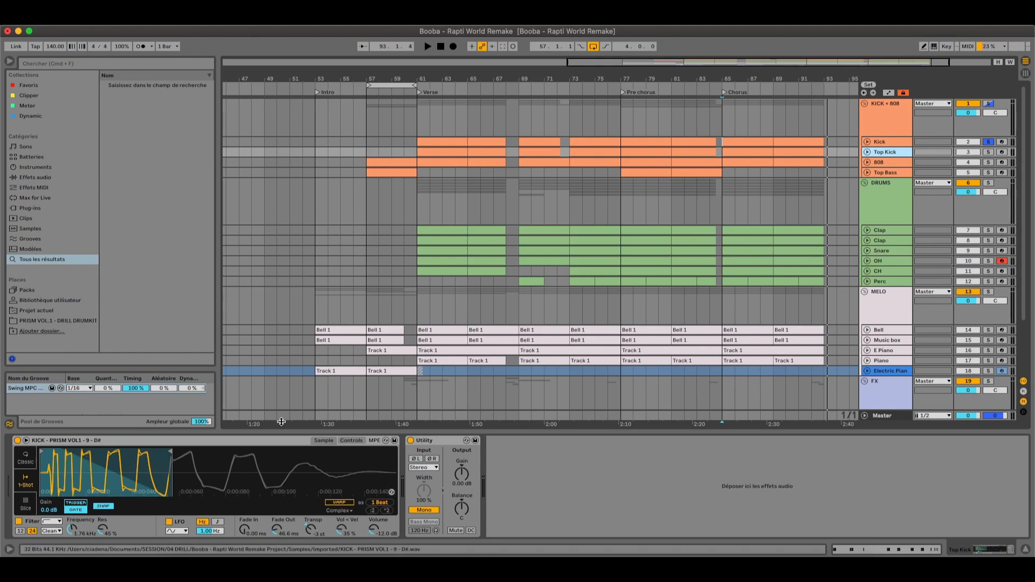
left_click(355, 443)
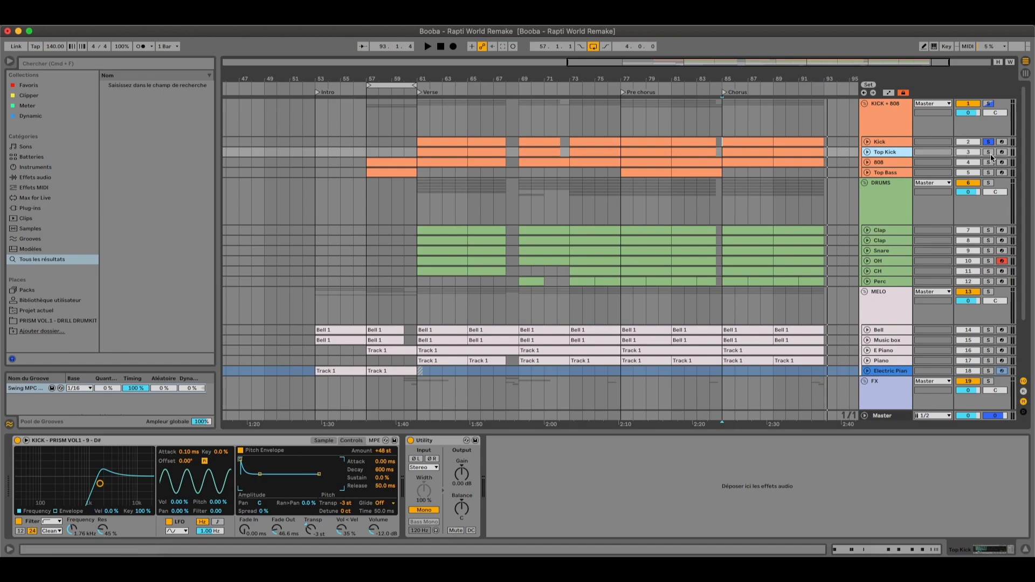
left_click(989, 153)
left_click(739, 159)
left_click(735, 152)
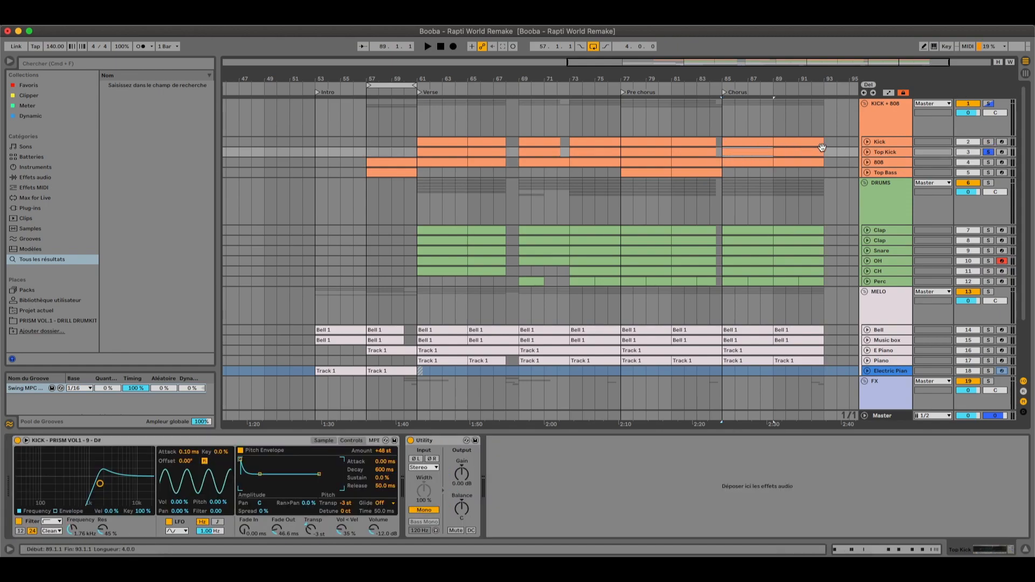
key("space")
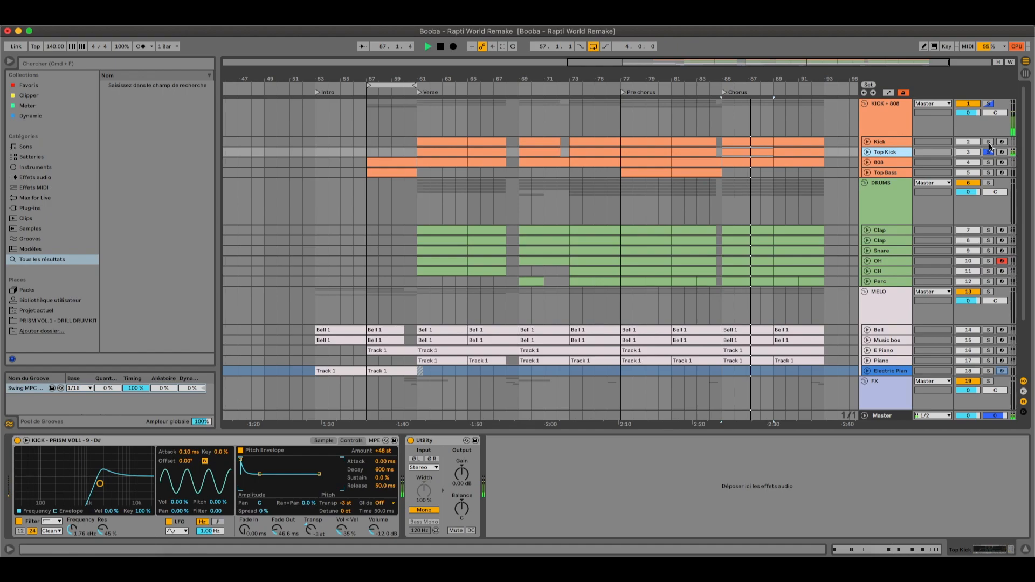
Step: Compare the Kick with and without the Top Kick layer during Chorus playback by toggling the Top Kick's solo
left_click(990, 142)
key("space")
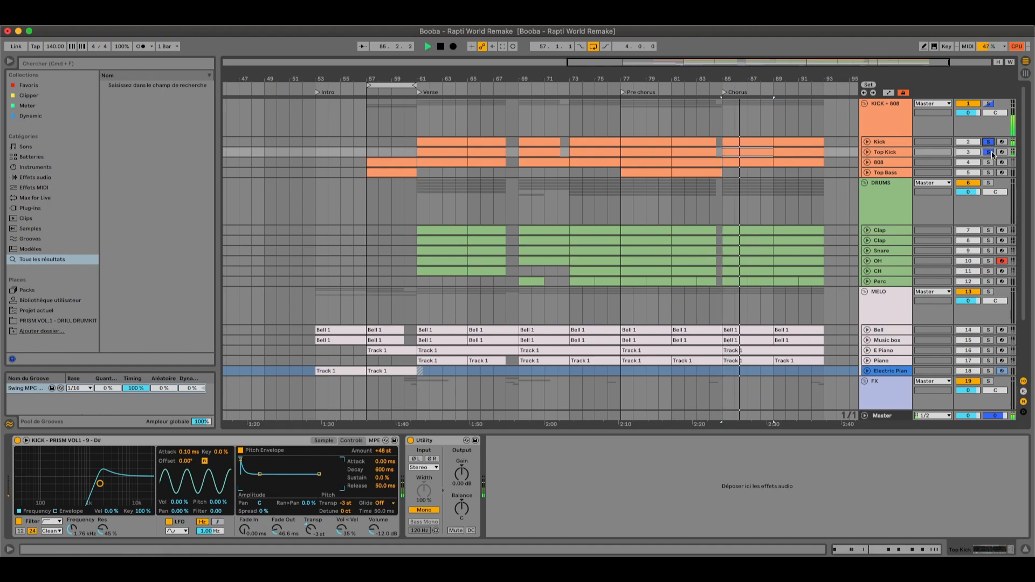
key("space")
left_click(992, 156)
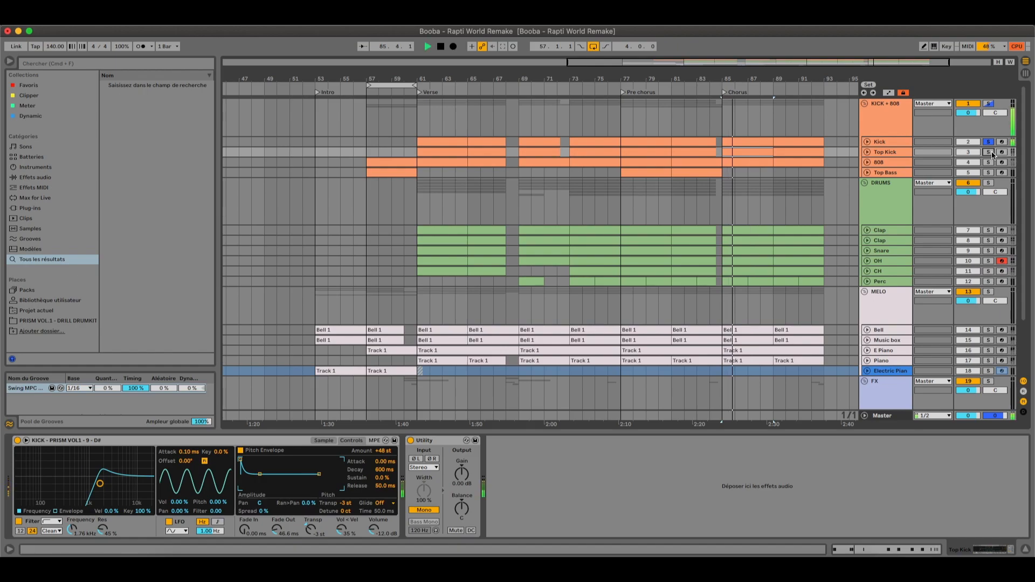
key("space")
left_click(990, 153)
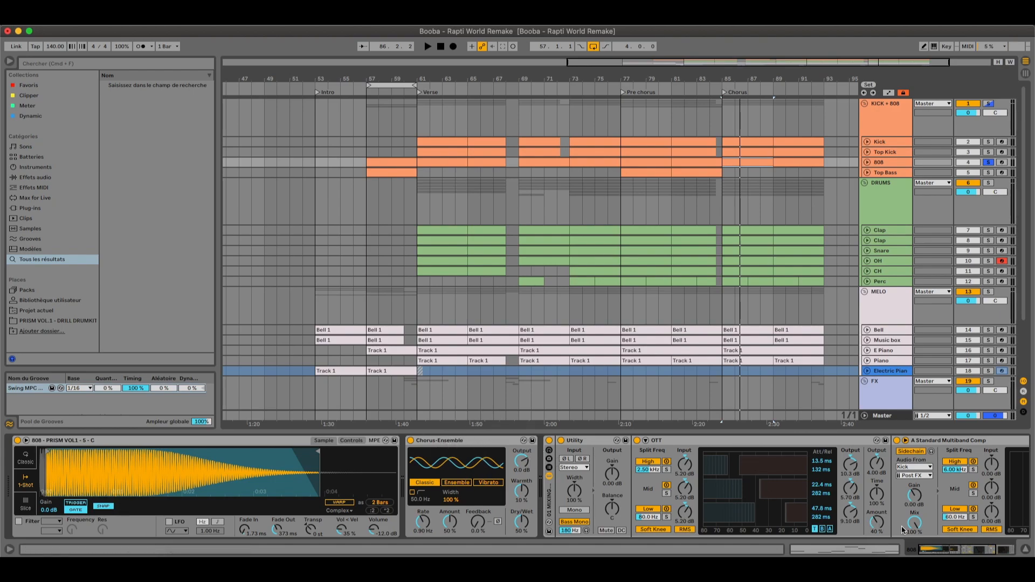
Step: Show the rest of the 808 track's effect chain, then solo the 808 and play it over the Chorus
scroll(511, 449, "right", 5)
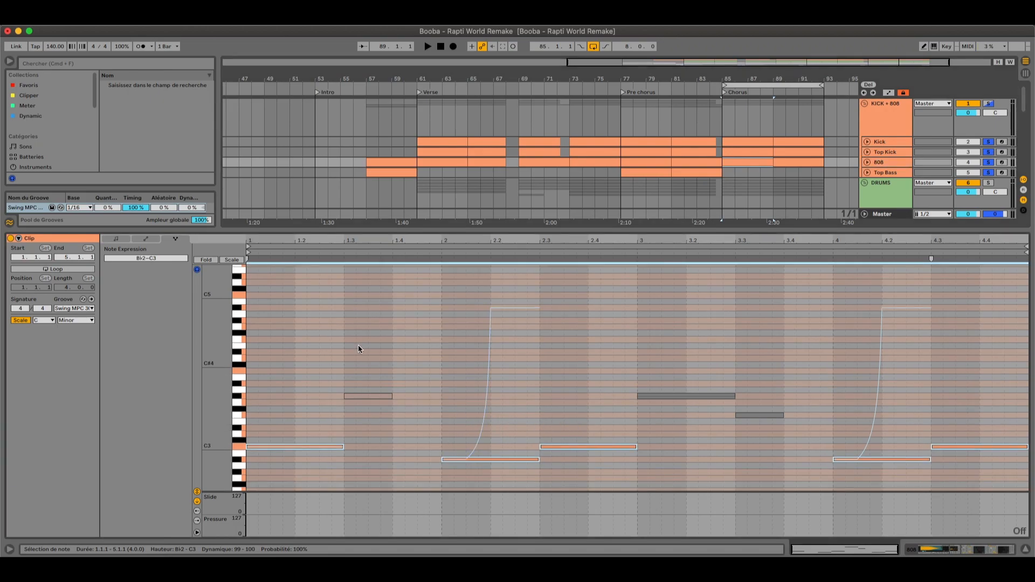
left_click(988, 162)
left_click(750, 84)
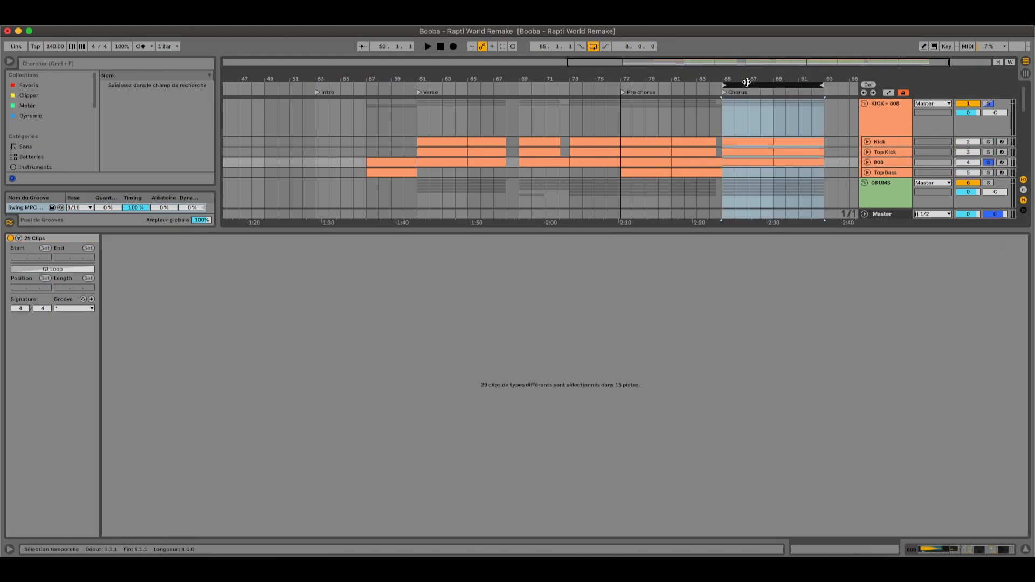
key("space")
left_click(745, 163)
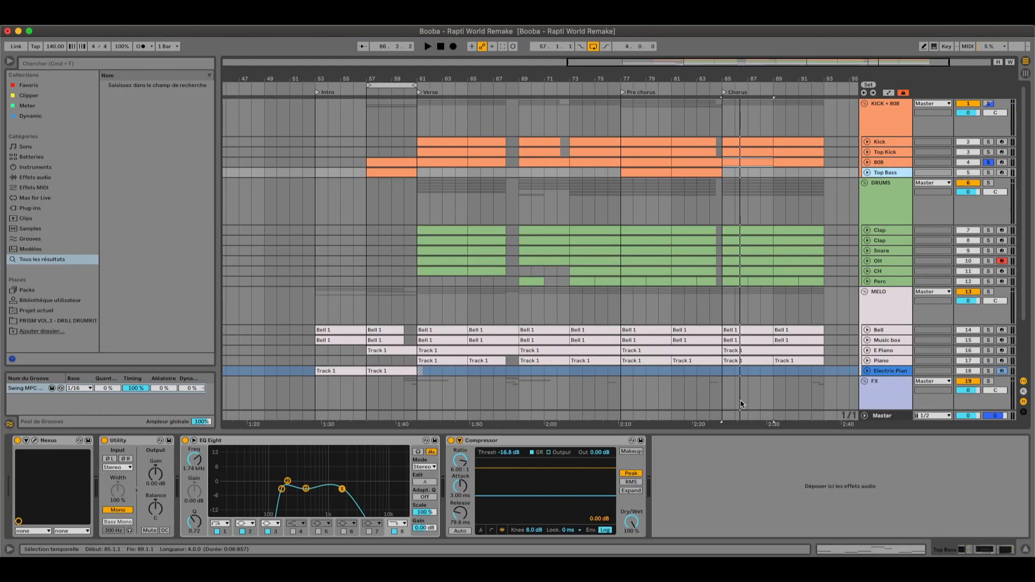
Step: Loop and solo the Top Bass's first Pre chorus clip, and view its Nexus preset before closing the plug-in window
left_click(652, 170)
key("super+l")
key("s")
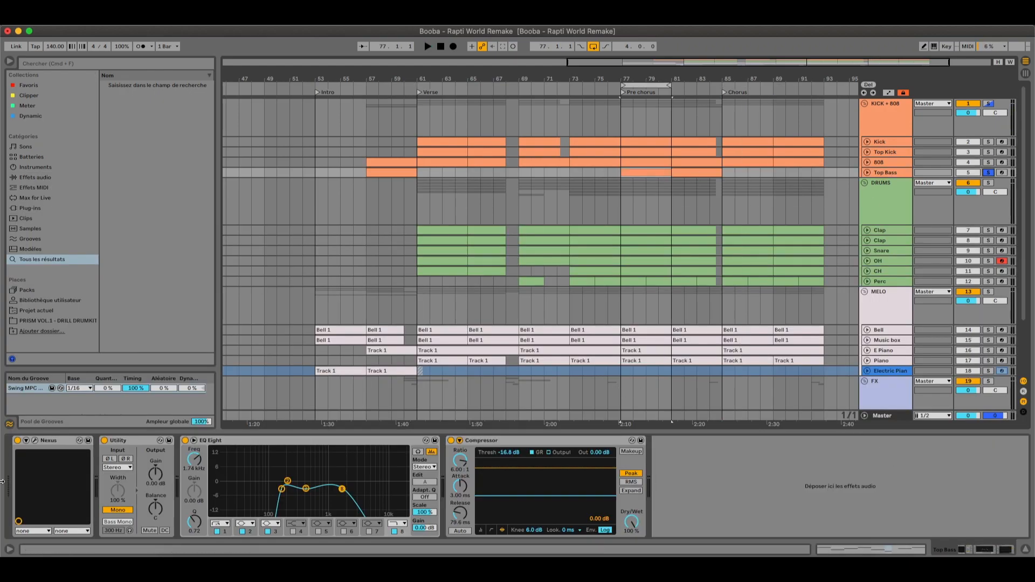
left_click(35, 440)
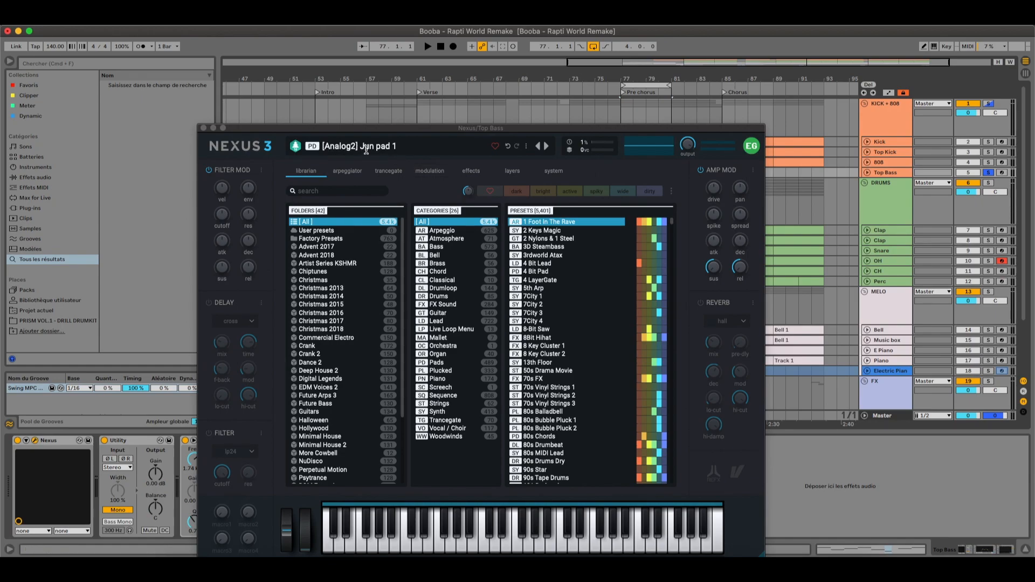
left_click(203, 128)
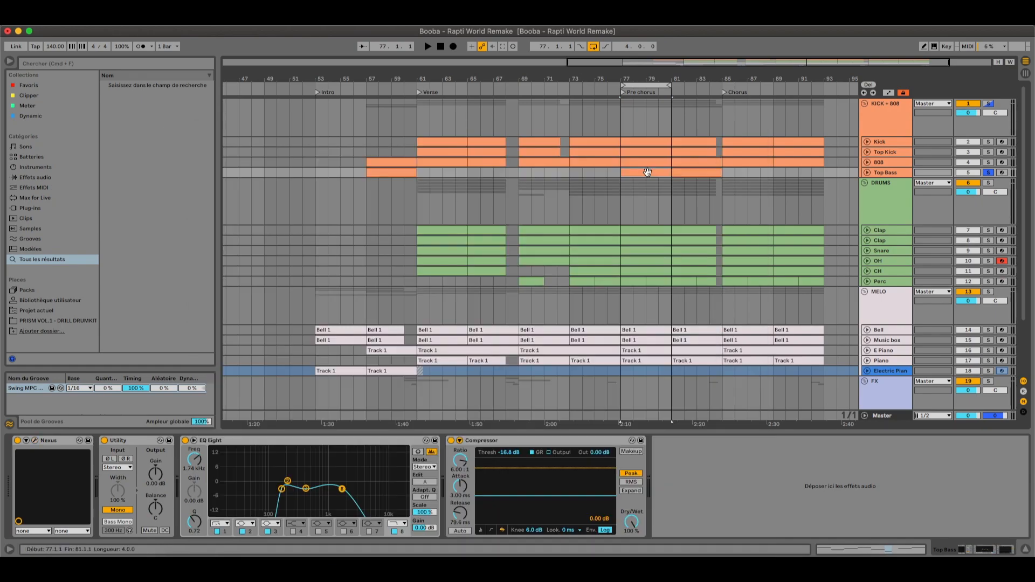
Step: Play the Top Bass's Pre chorus clip and open its MIDI notes in an enlarged note editor
key("space")
double_click(648, 172)
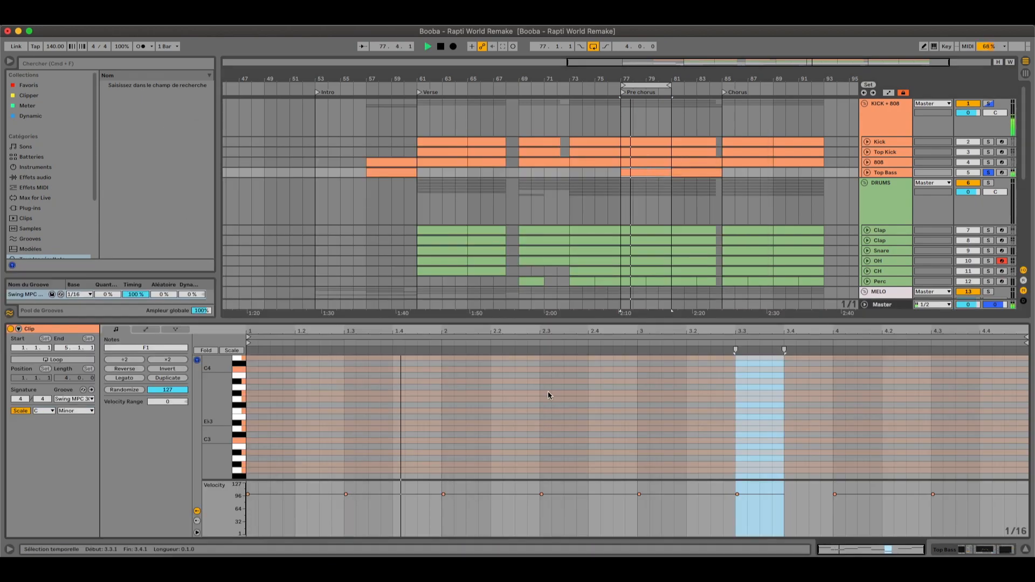
left_click_drag(405, 323, 397, 187)
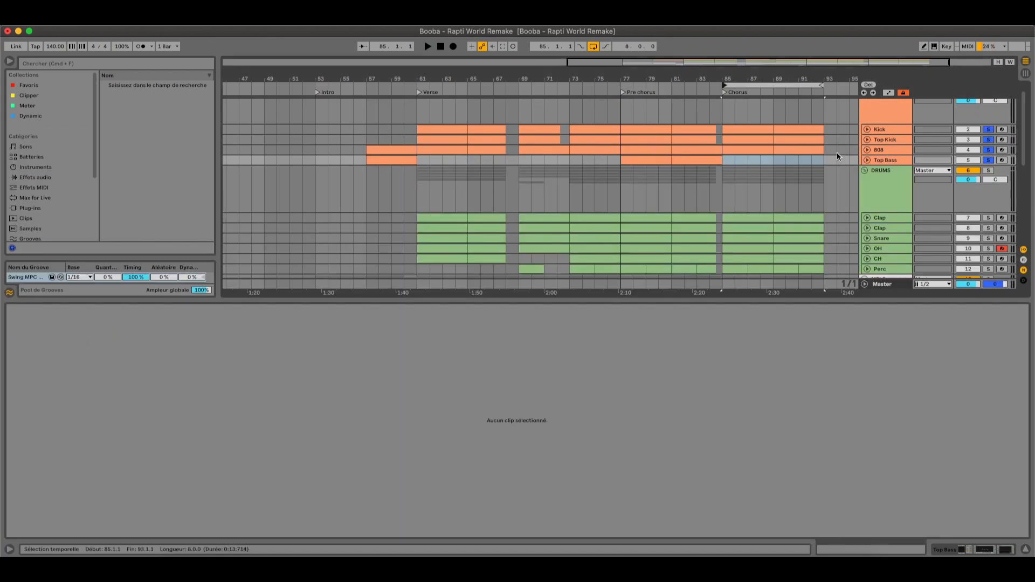
Step: Play the soloed Kick, Top Kick, 808 and Top Bass tracks together over the Chorus
left_click(742, 87)
key("space")
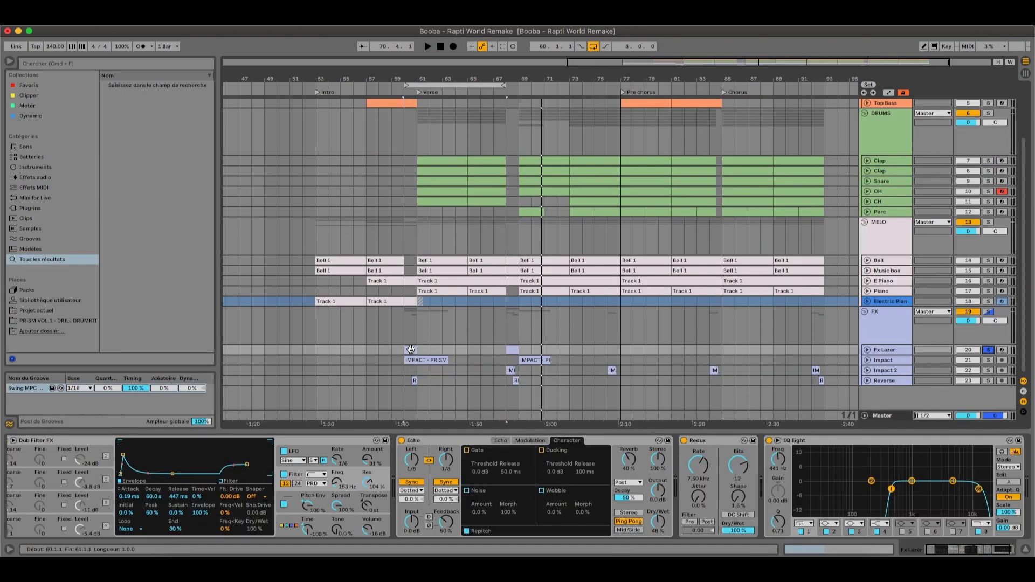
left_click(411, 349)
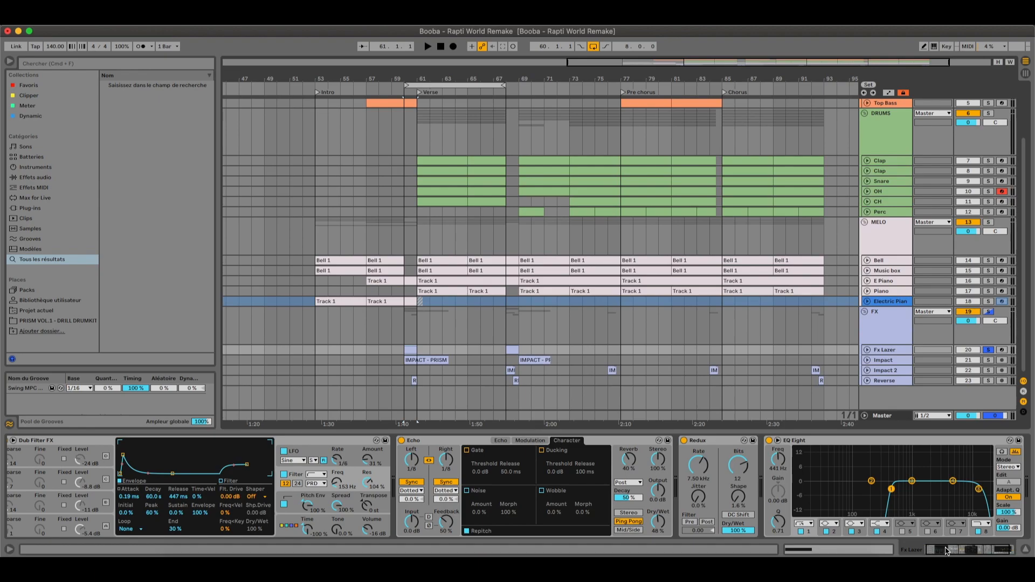
left_click_drag(946, 549, 918, 553)
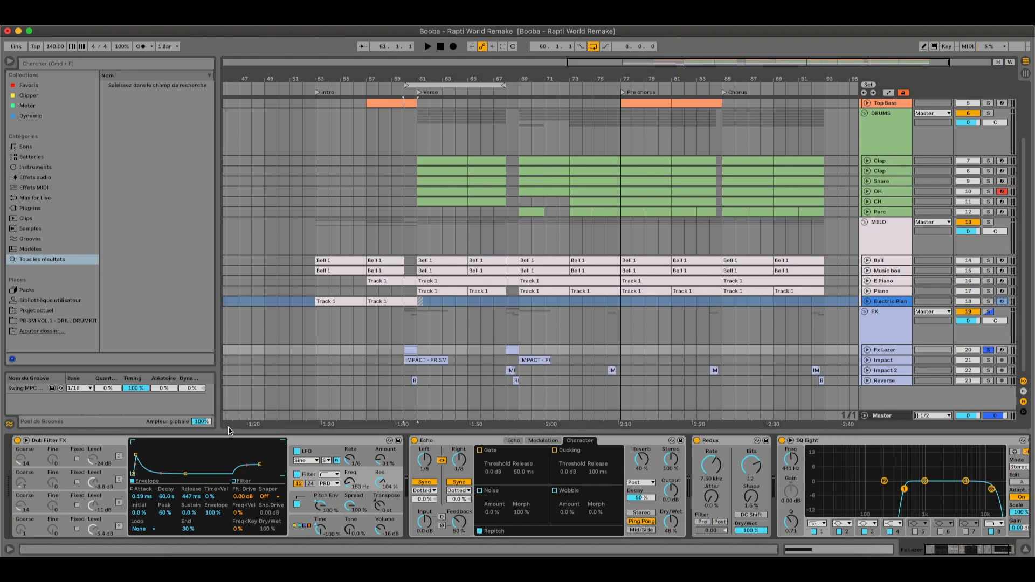
left_click(508, 443)
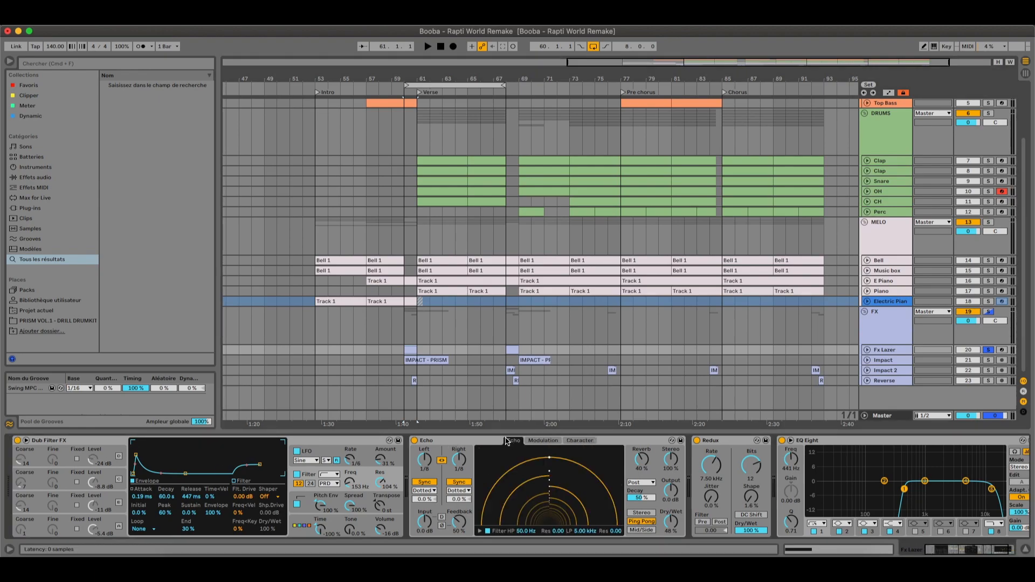
left_click(949, 551)
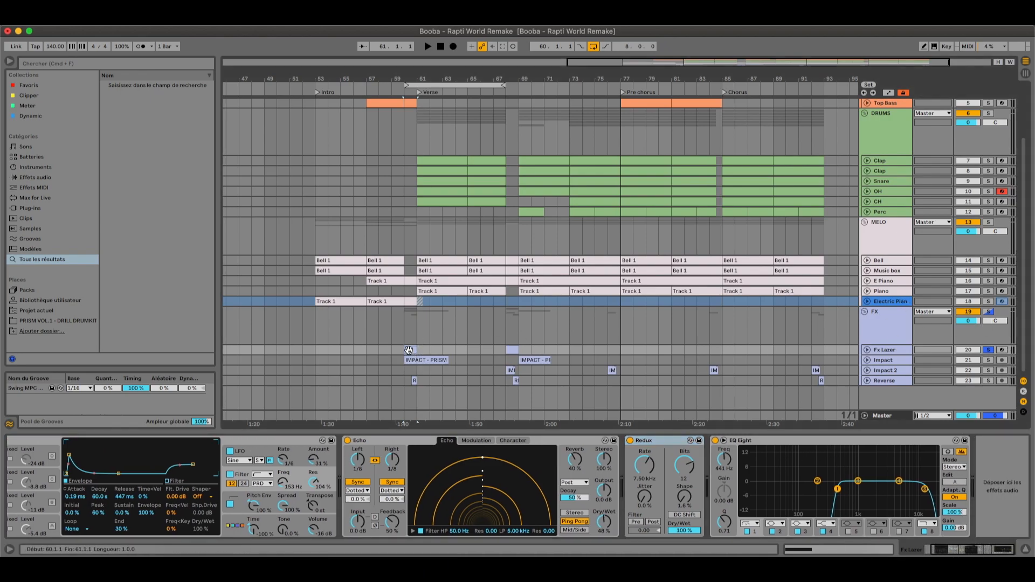
key("space")
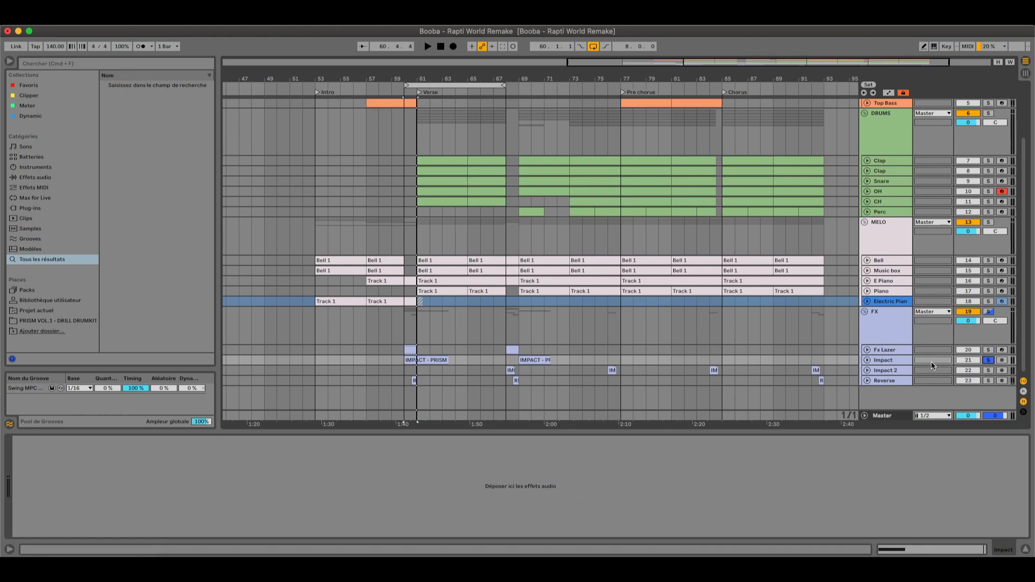
Step: Select the soloed Impact track in the FX group to present its sound
left_click(897, 361)
left_click(891, 431)
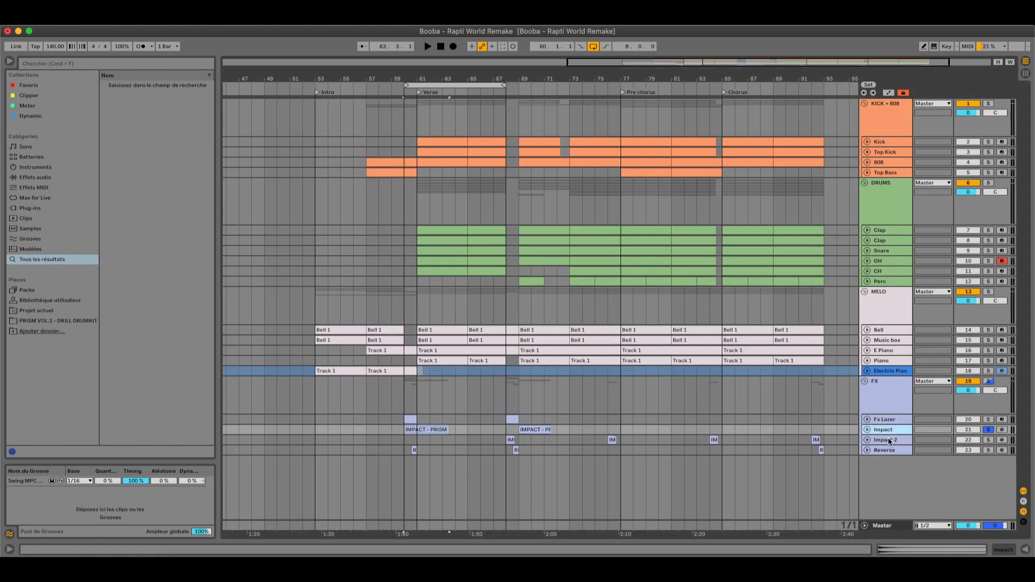
Step: Move the loop to the single bar at 68 before the second Verse section and play the soloed Impact 2 clip there
left_click(902, 441)
left_click(452, 85)
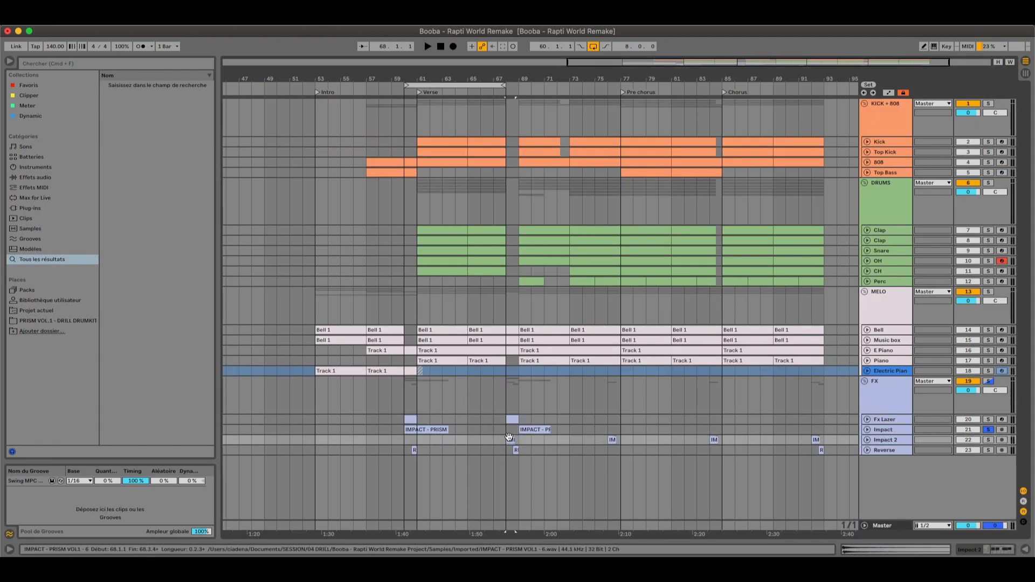
key("space")
left_click(511, 85)
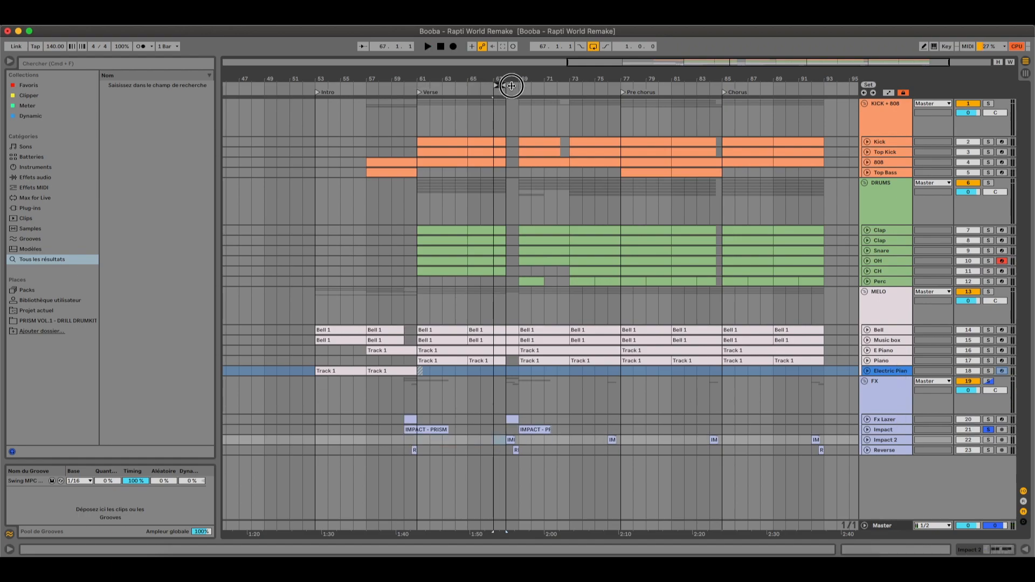
key("space")
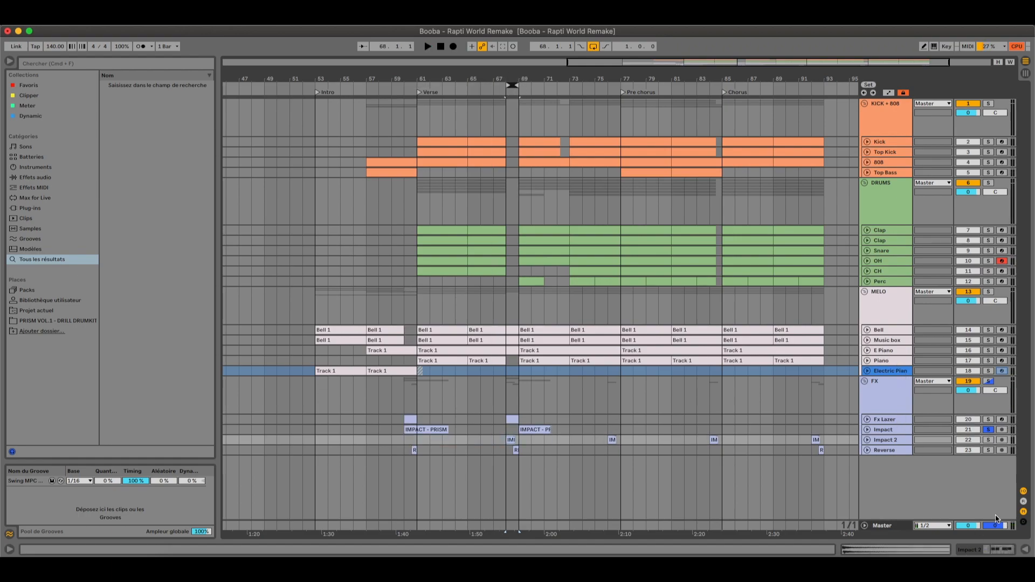
key("space")
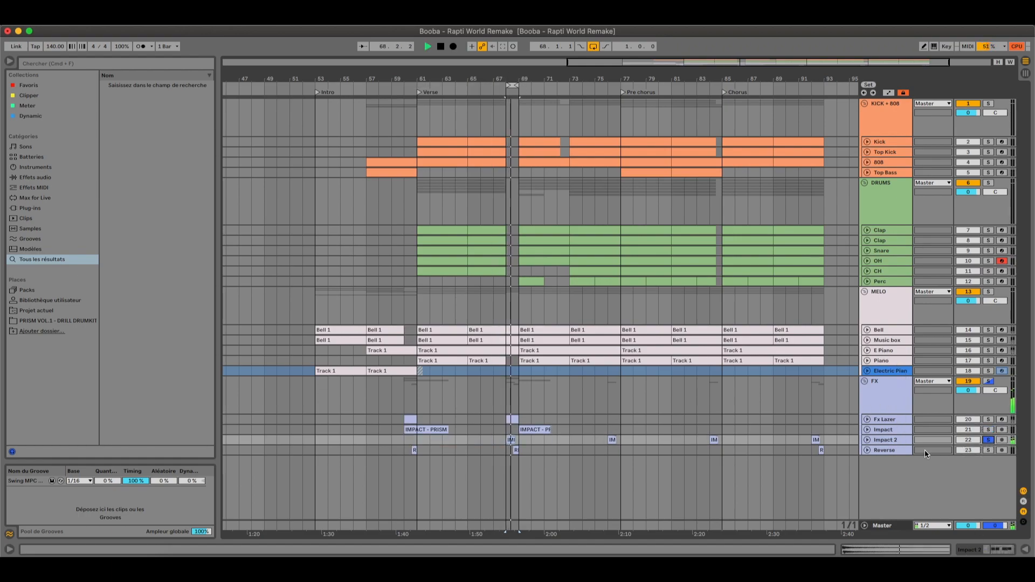
Step: Select the Reverse track in the FX group, solo it and play its clip in the looped bar
left_click(884, 450)
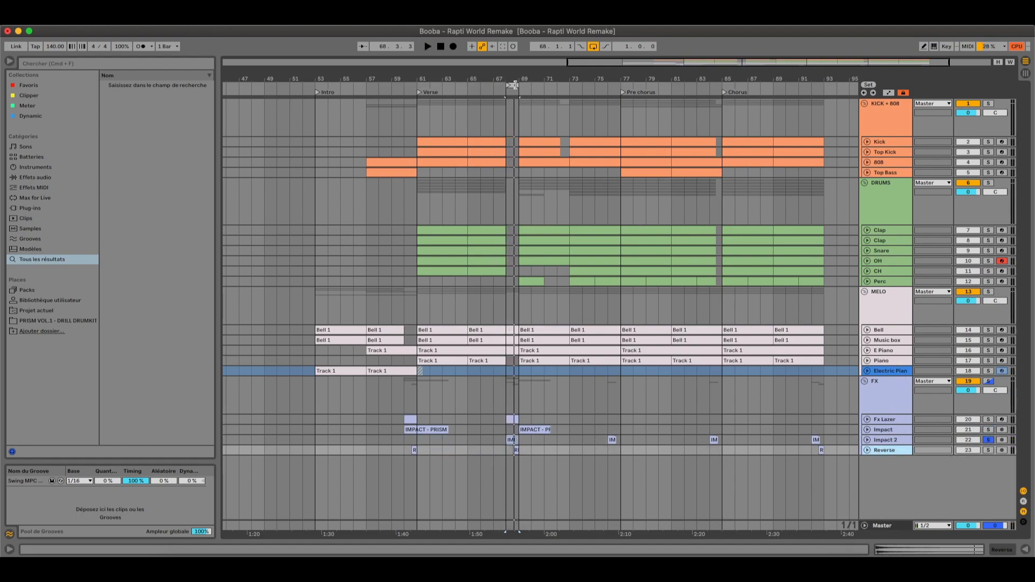
left_click(988, 450)
key("space")
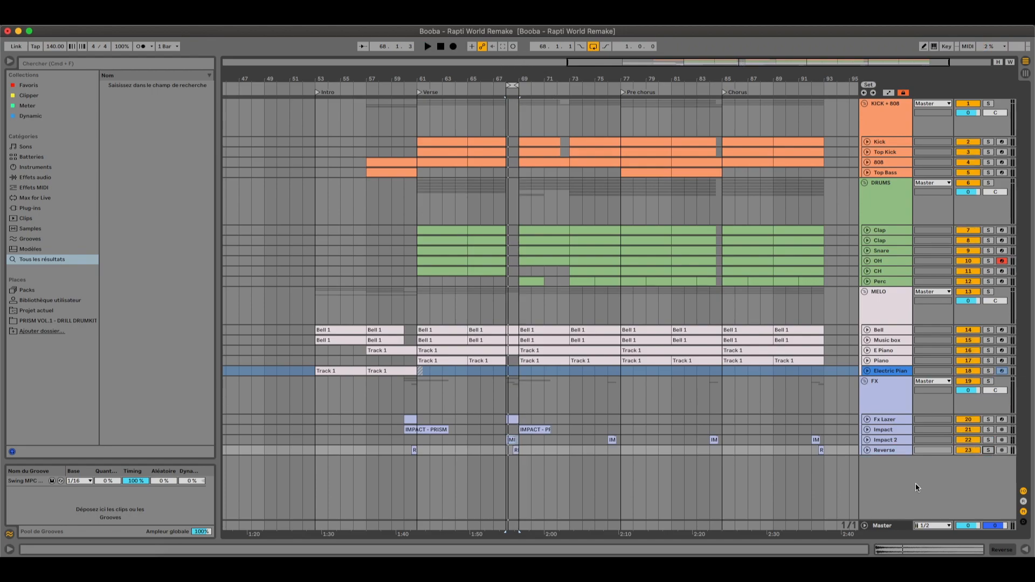